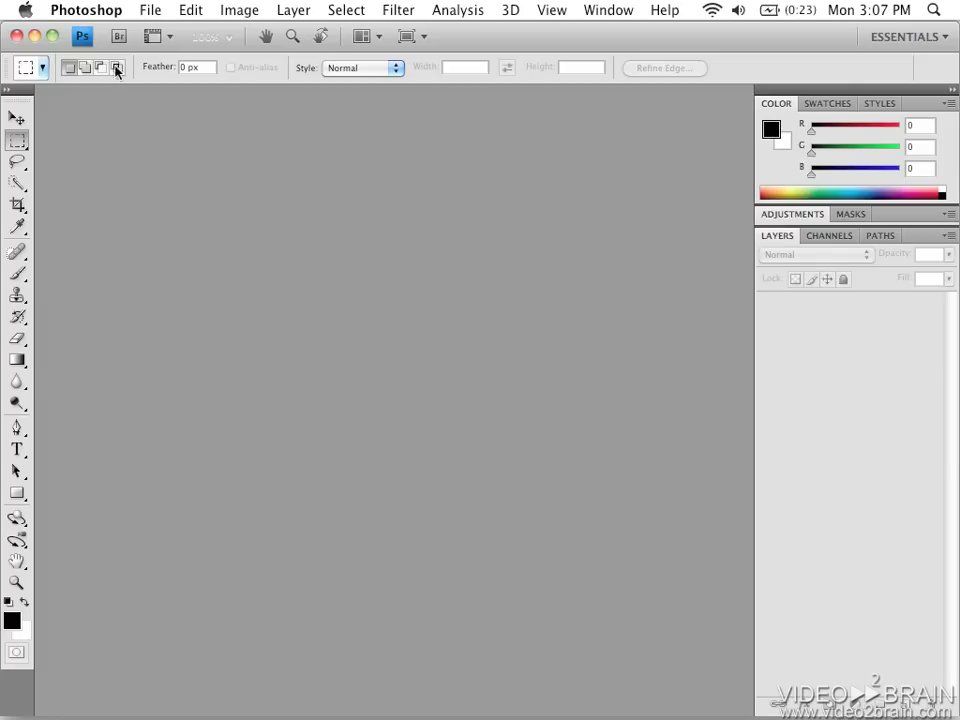
Launch Adobe Bridge from Photoshop's File > Browse in Bridge, opening on the home folder.
key(alt)
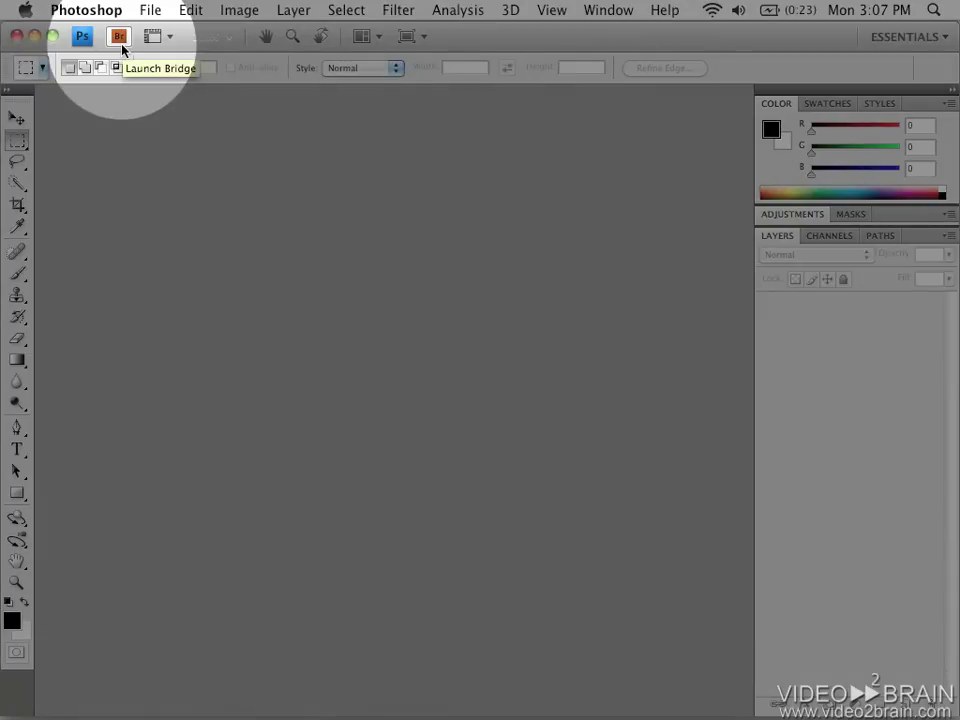
click(118, 40)
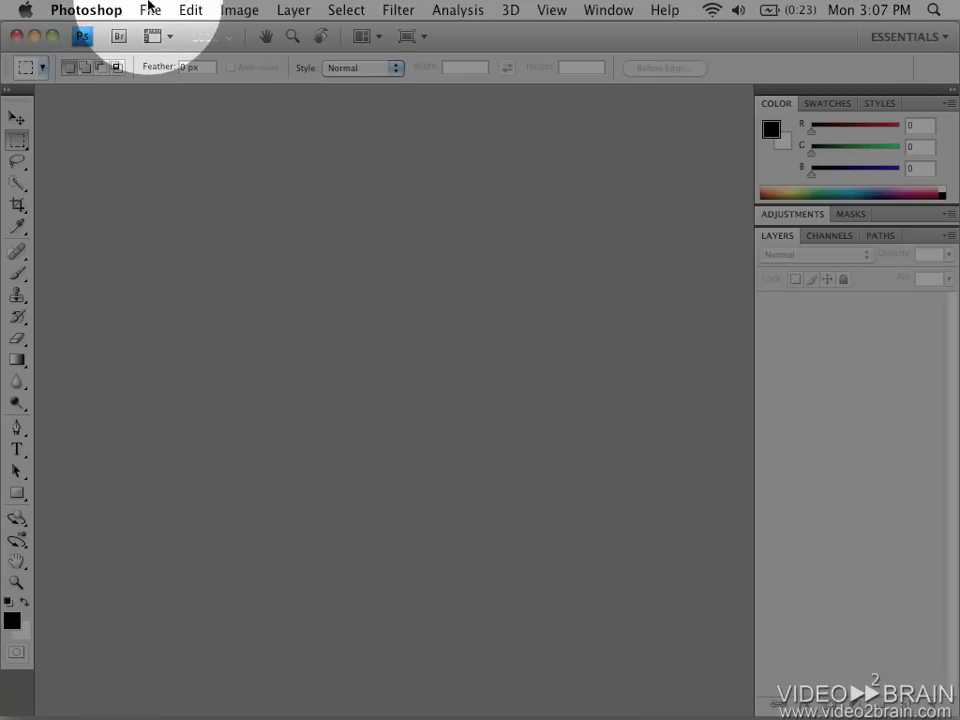
click(148, 10)
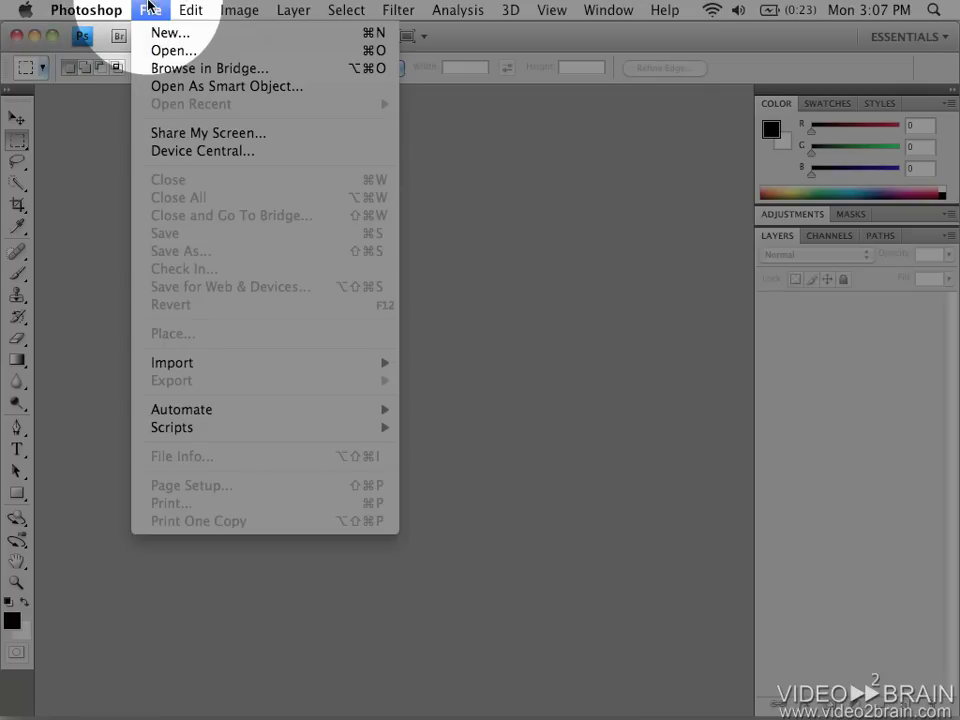
click(175, 70)
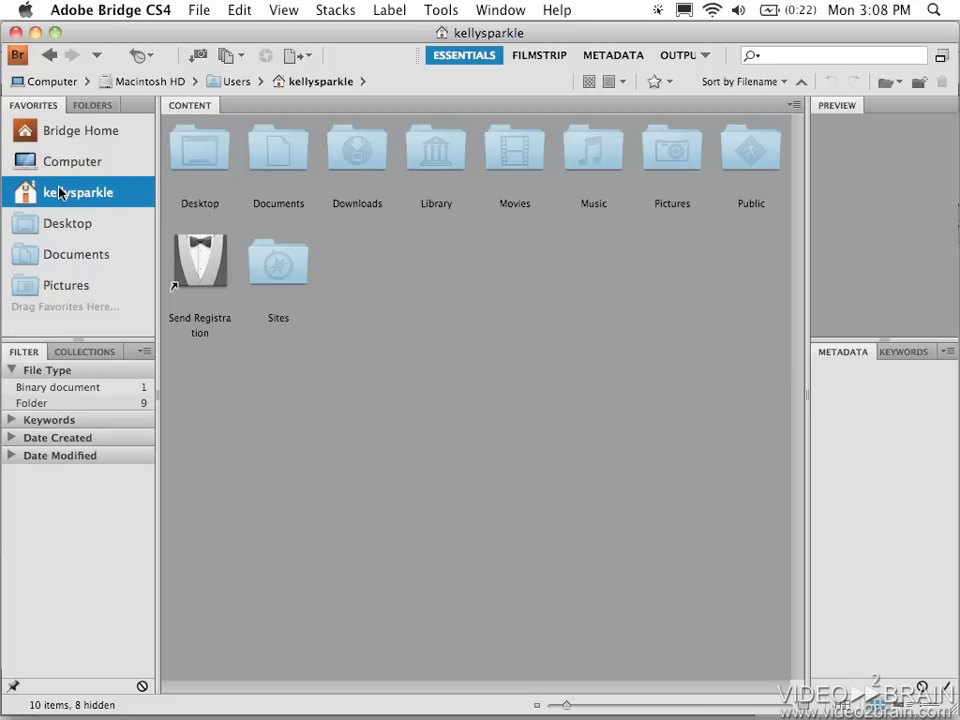
Go to the Desktop favorite and open the Class_Files_Photoshop folder to show its thumbnails.
double_click(200, 162)
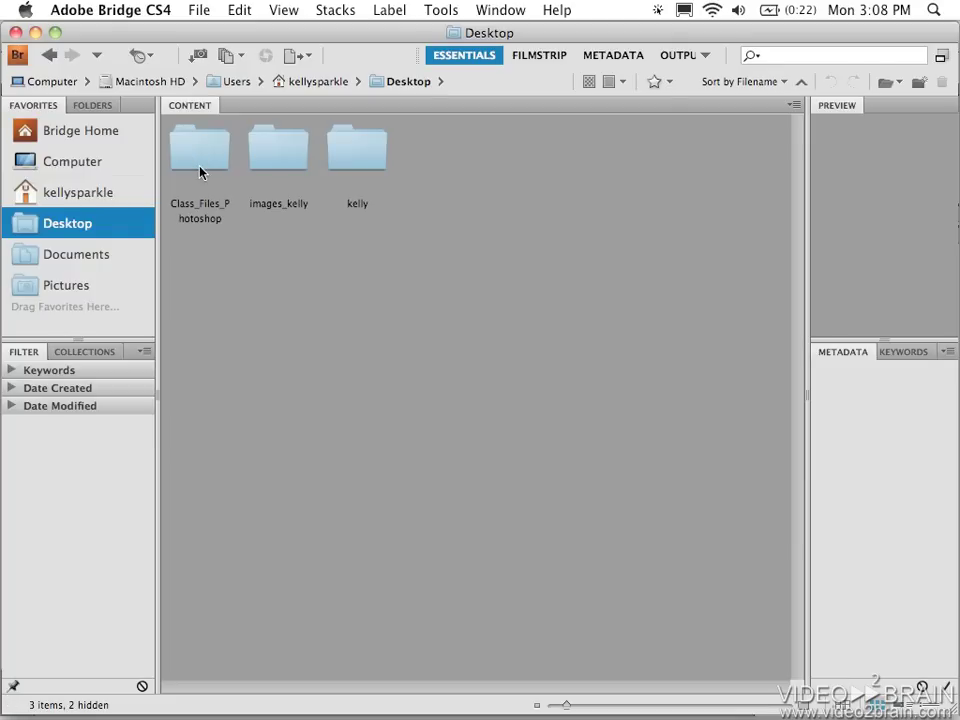
key(F11)
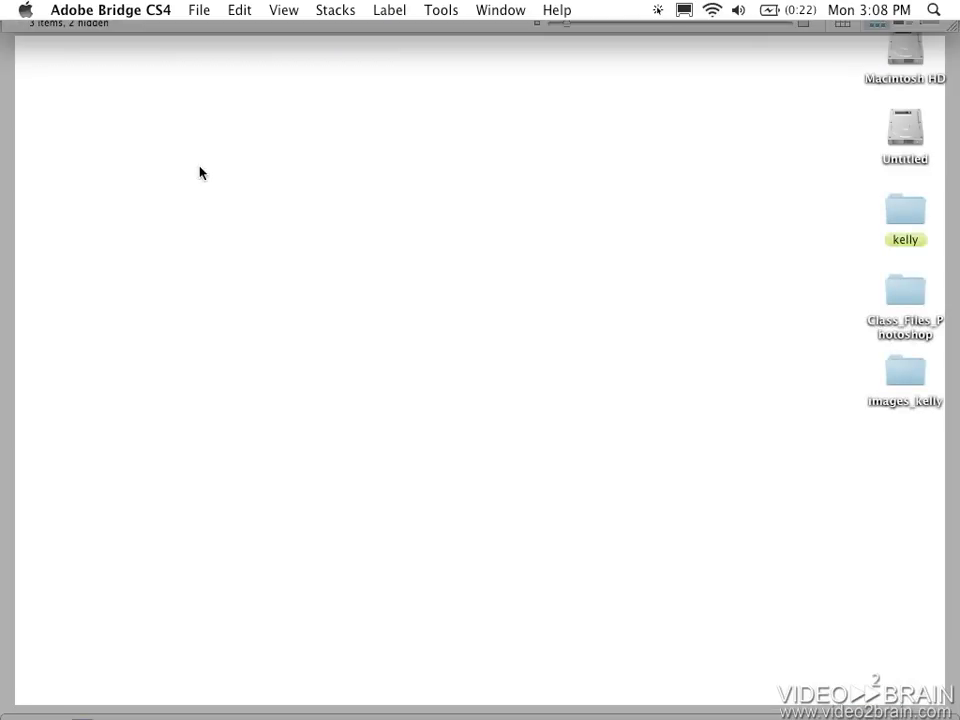
key(F11)
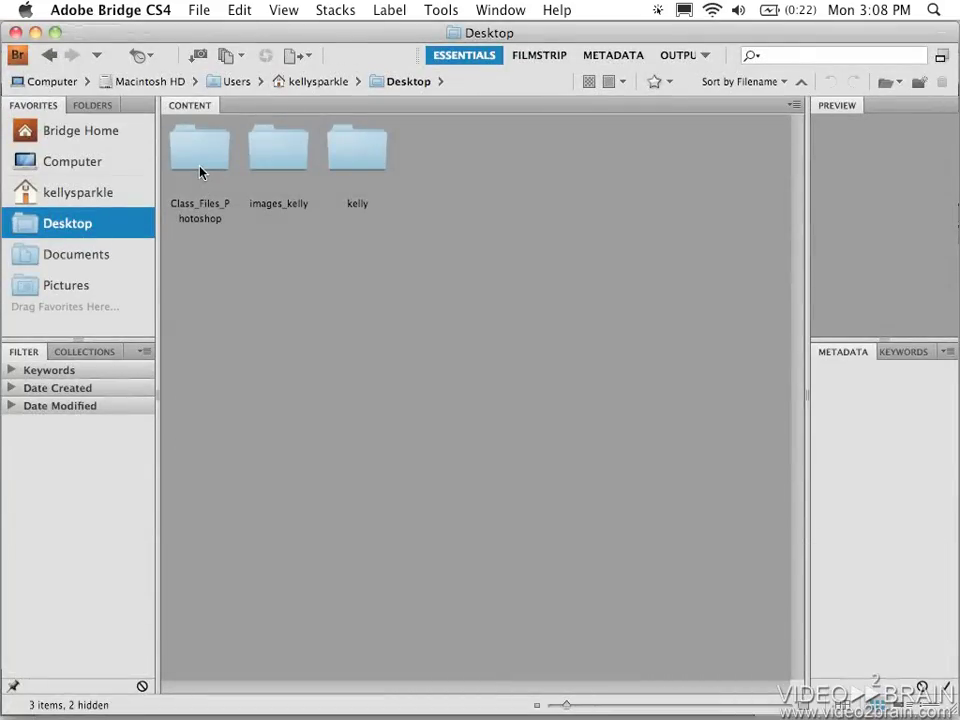
double_click(200, 172)
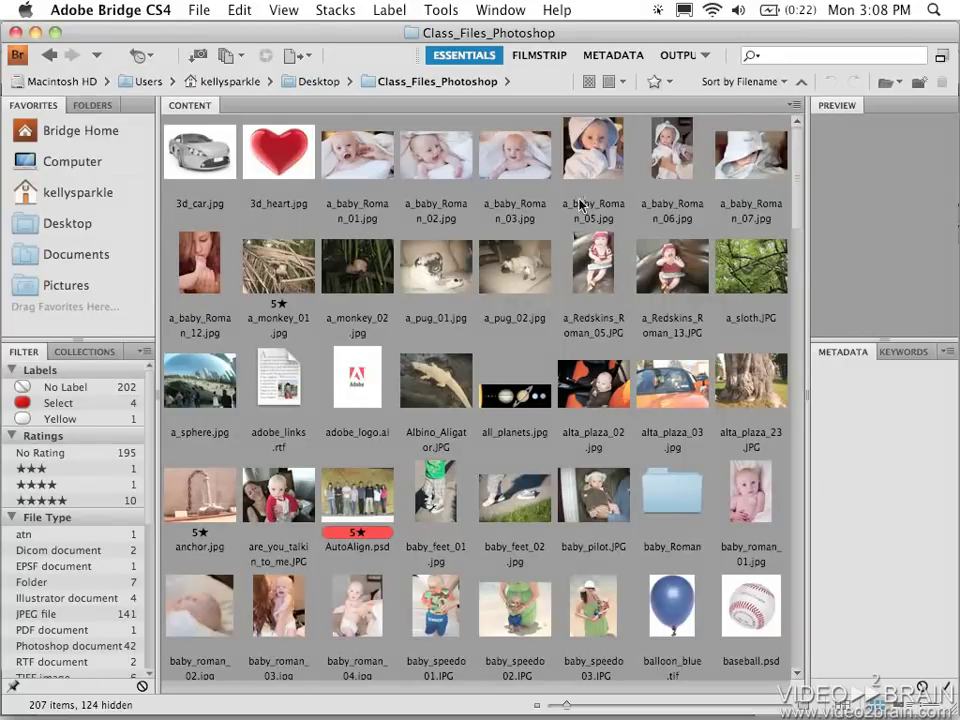
Dock the Preview, Metadata and Keywords panels in the left column and collapse the right column.
click(588, 160)
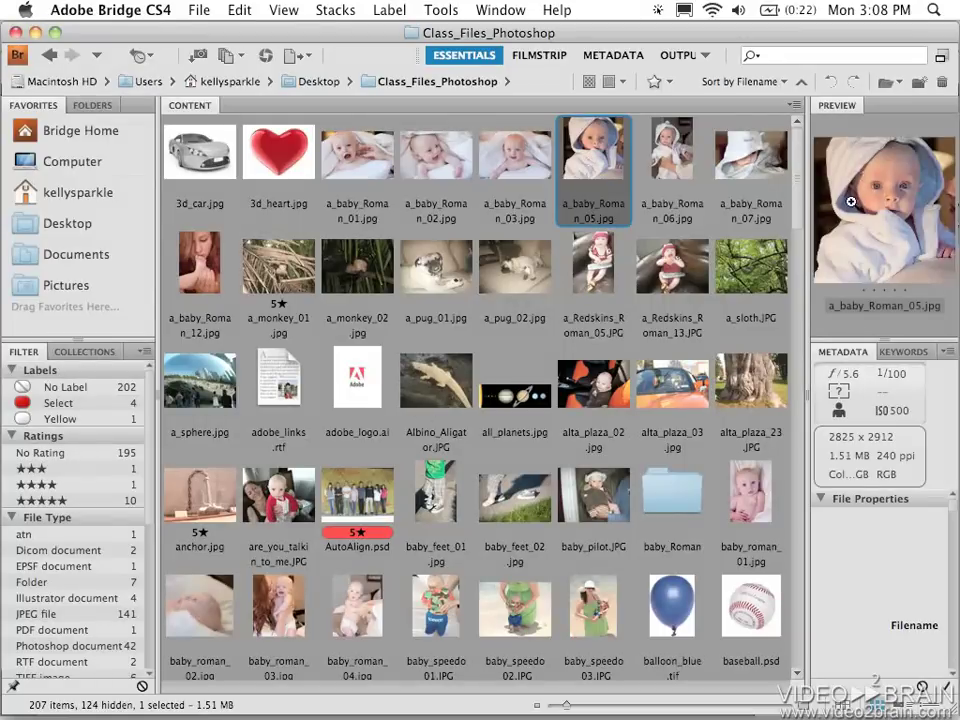
drag(805, 393, 748, 393)
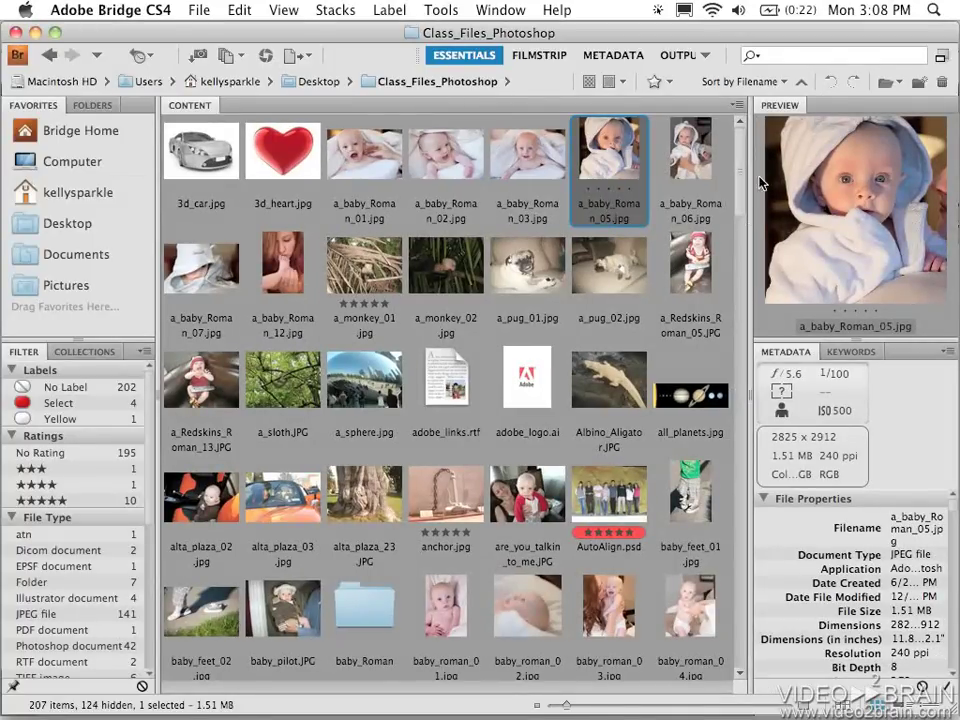
drag(778, 108, 120, 423)
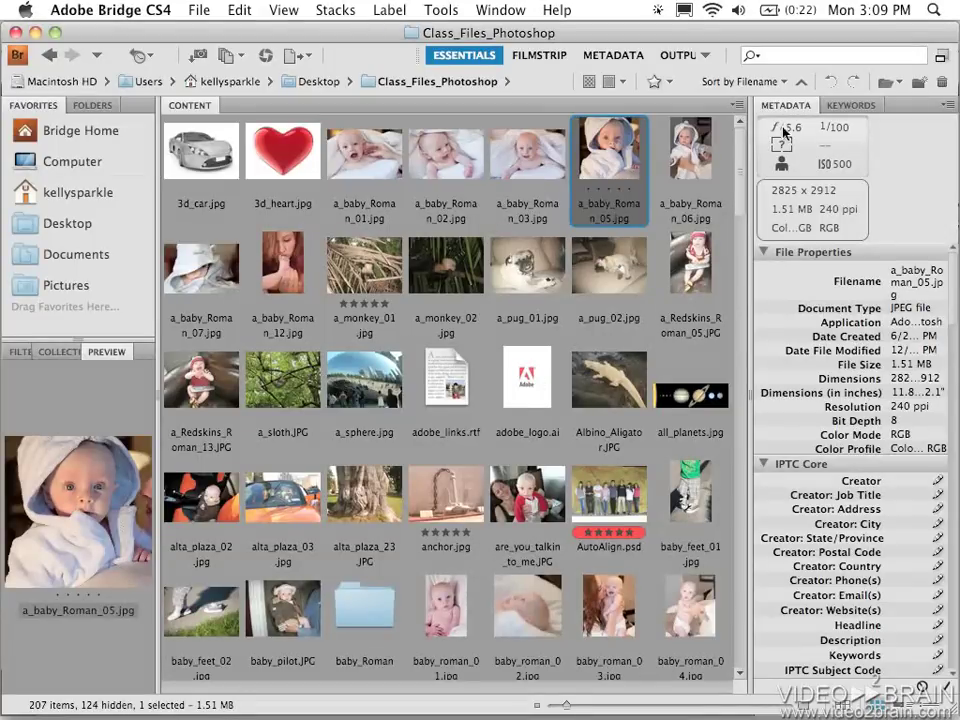
drag(778, 107, 115, 395)
drag(797, 113, 210, 380)
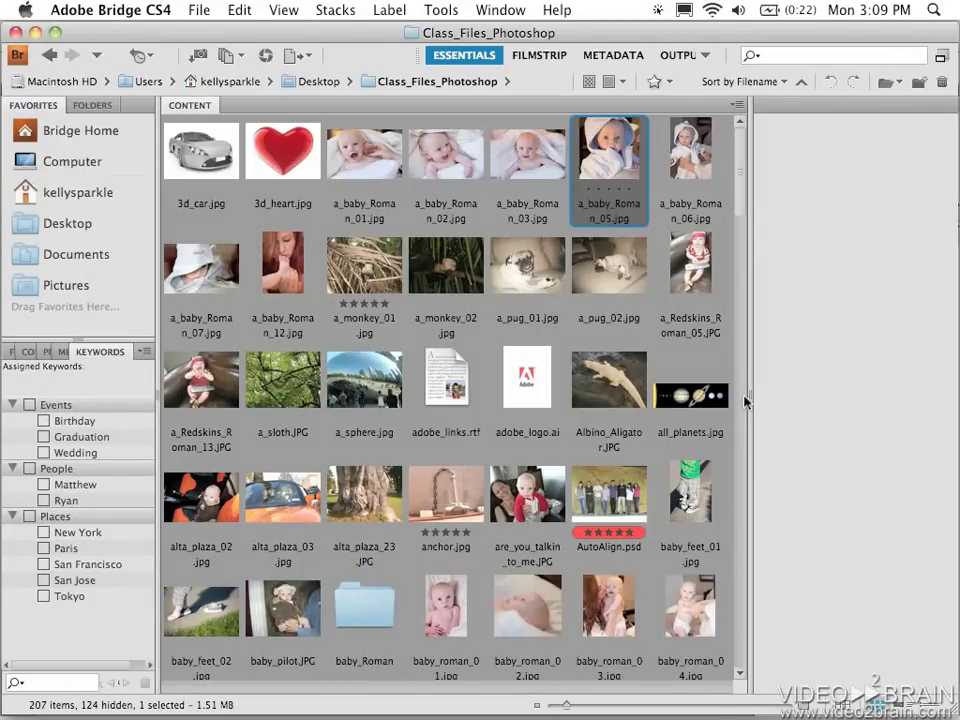
drag(748, 396, 940, 390)
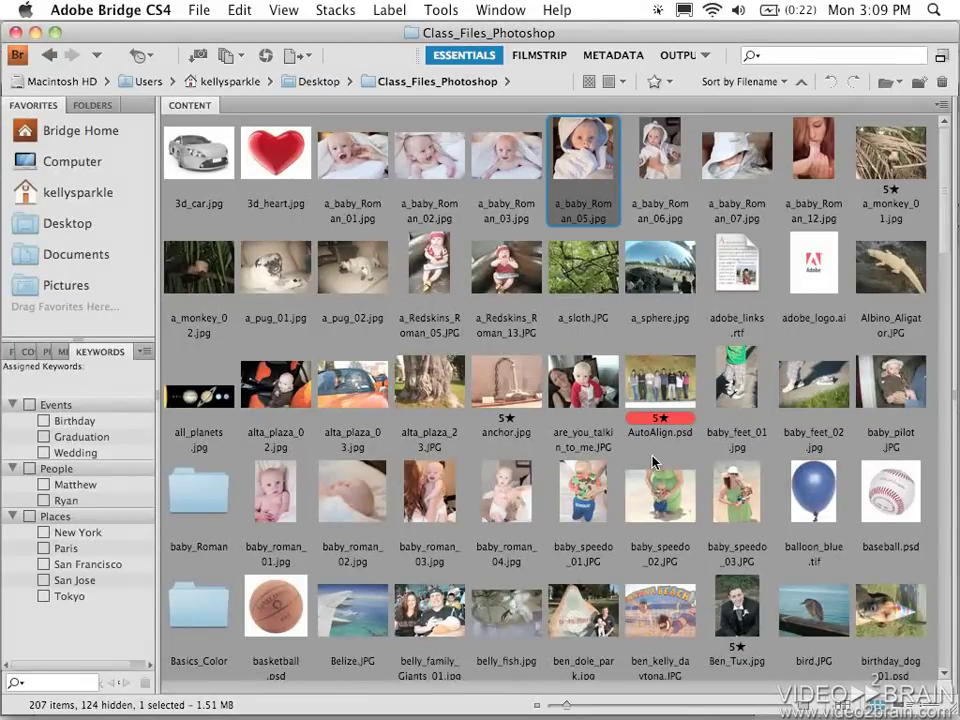
Show the Preview panel and enlarge it by widening and heightening the left column.
click(52, 352)
click(44, 351)
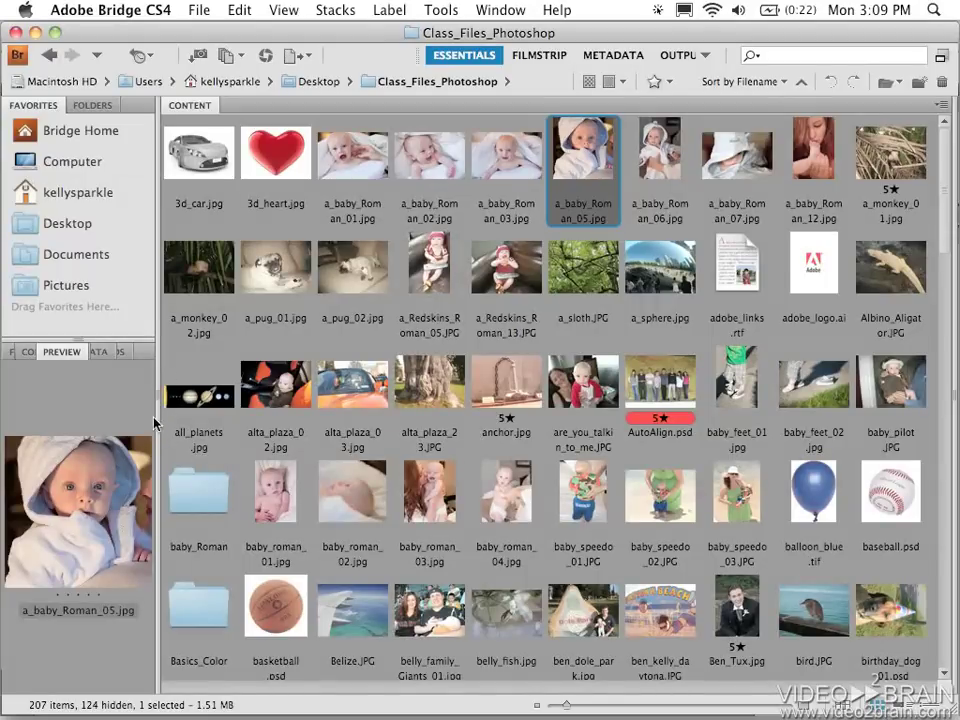
drag(155, 404, 410, 390)
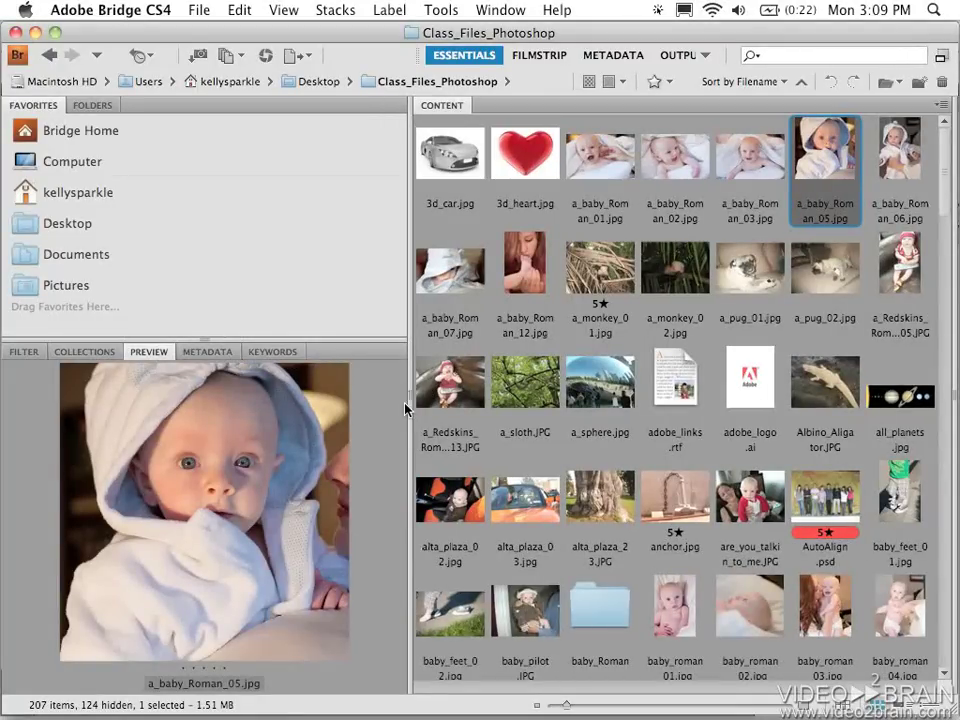
drag(206, 339, 193, 201)
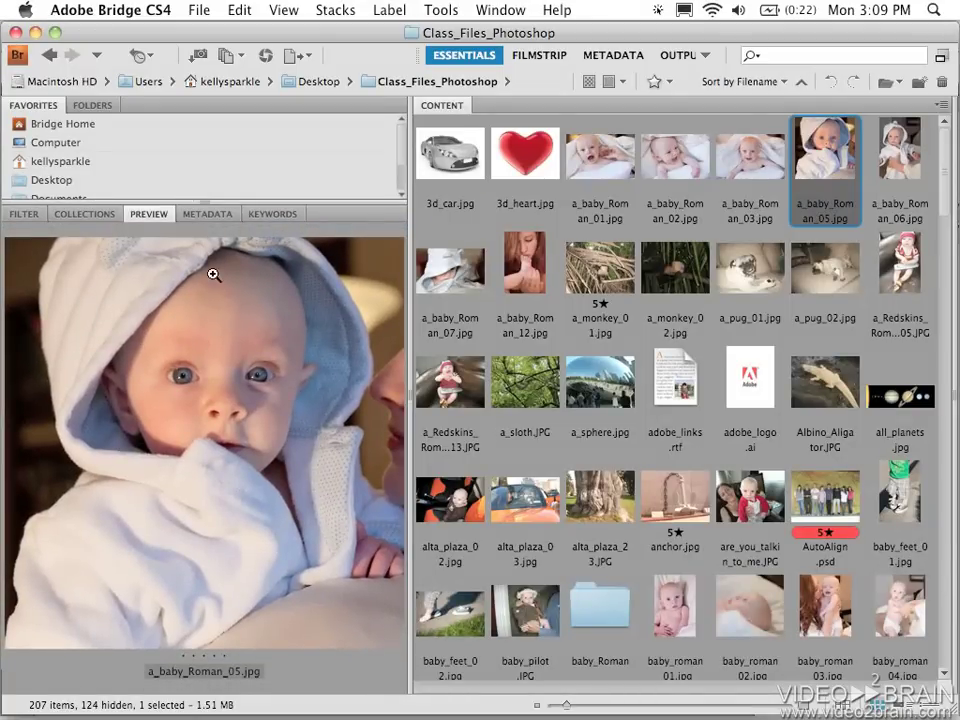
Inspect the baby's eye with the 100% loupe on a_baby_Roman_05, then dismiss it.
click(180, 374)
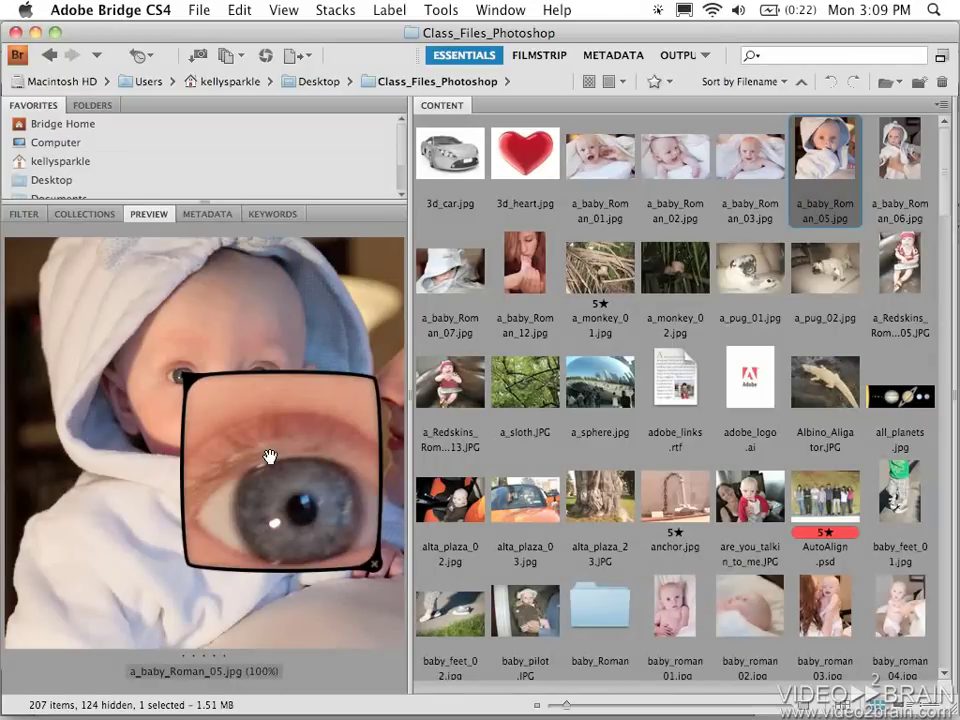
scroll(269, 457, up, 2)
scroll(269, 457, down, 2)
click(289, 494)
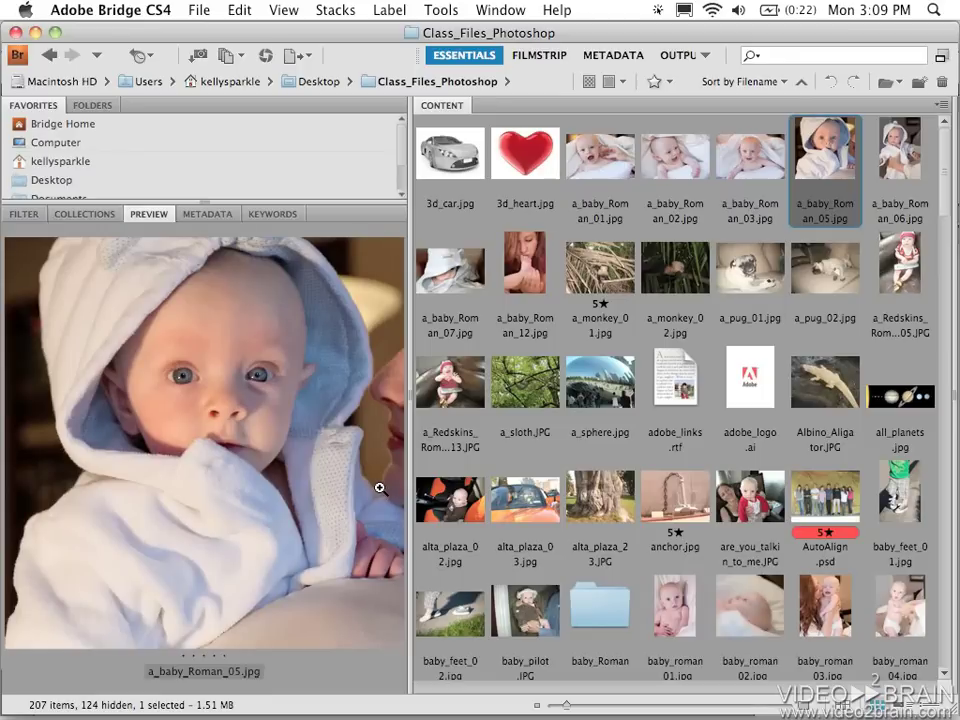
Expand Class_Files_Photoshop in the Folders panel and open its dogs_rename subfolder.
click(88, 106)
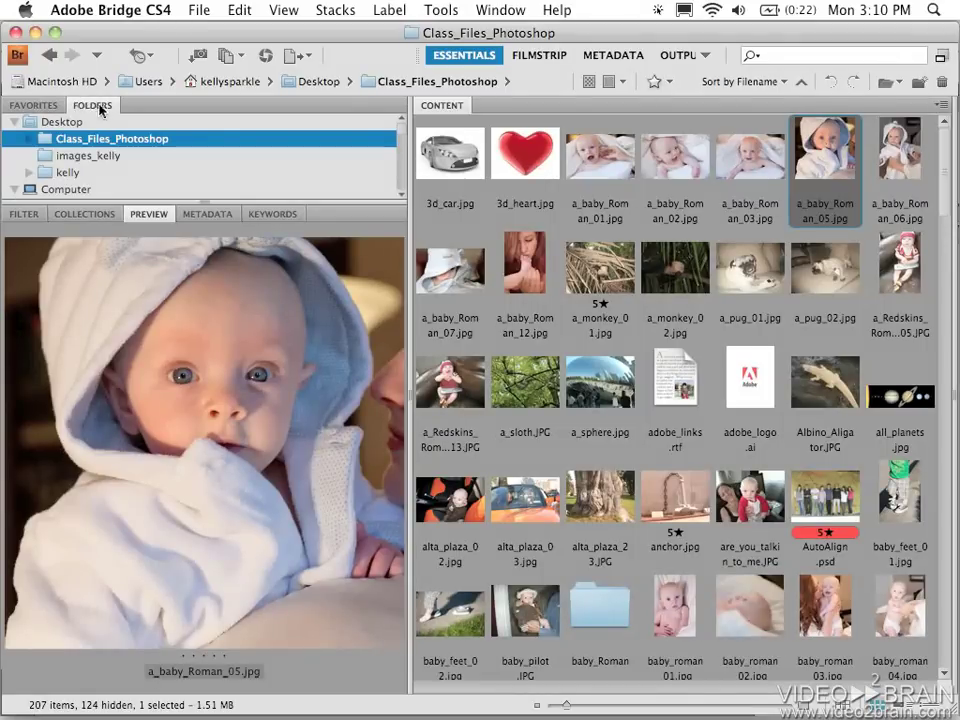
click(40, 107)
click(77, 107)
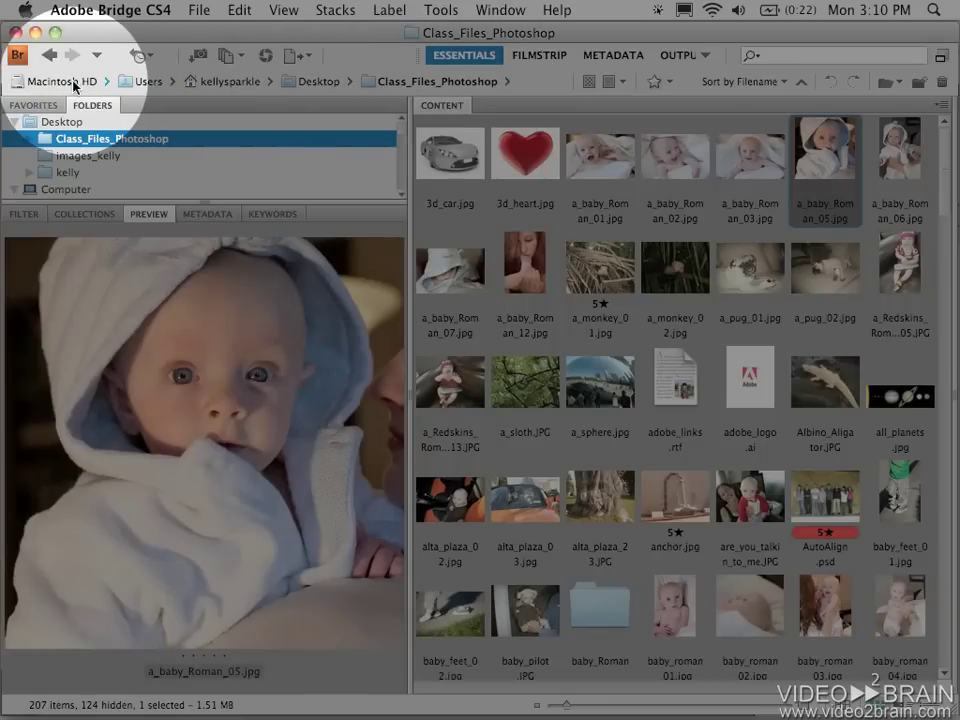
click(31, 140)
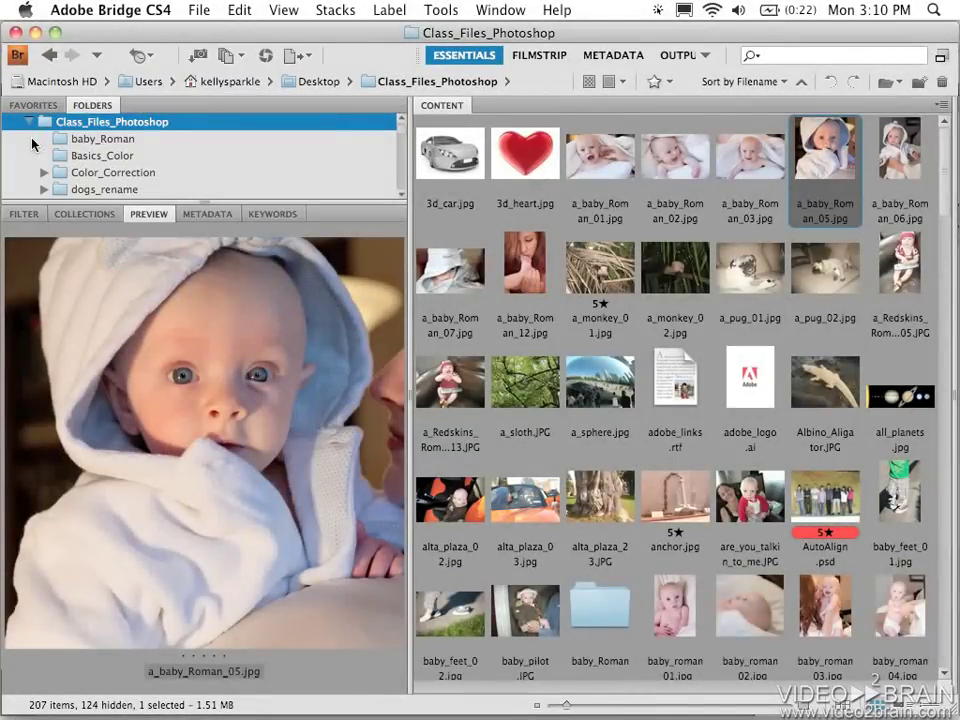
click(103, 189)
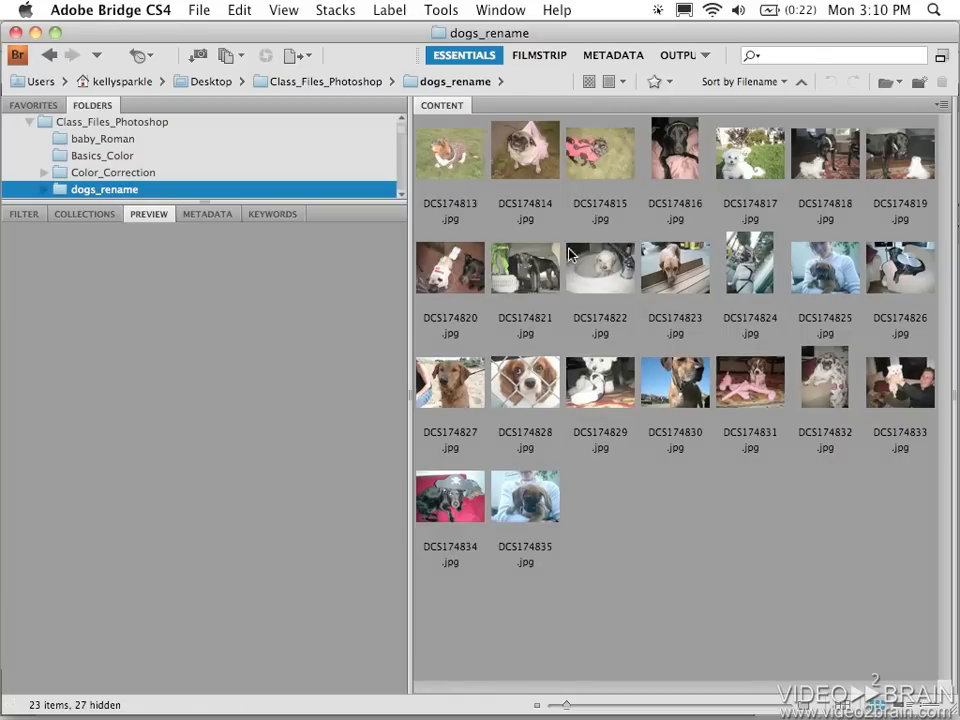
Enlarge the thumbnails and select all 23 dog photos starting from DCS174813.jpg.
drag(566, 705, 595, 709)
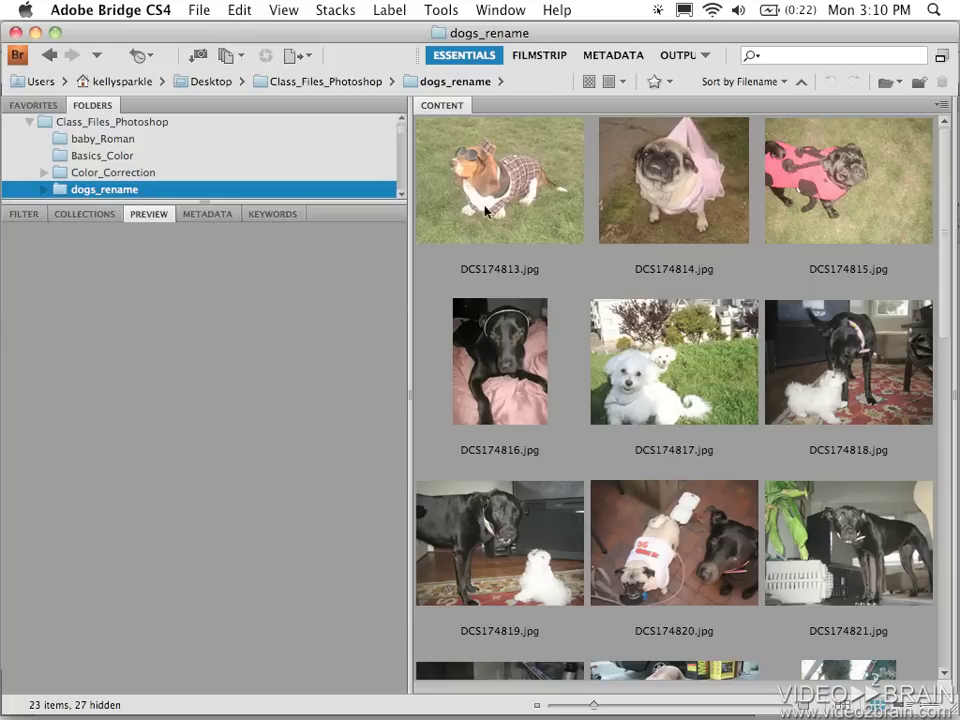
click(555, 156)
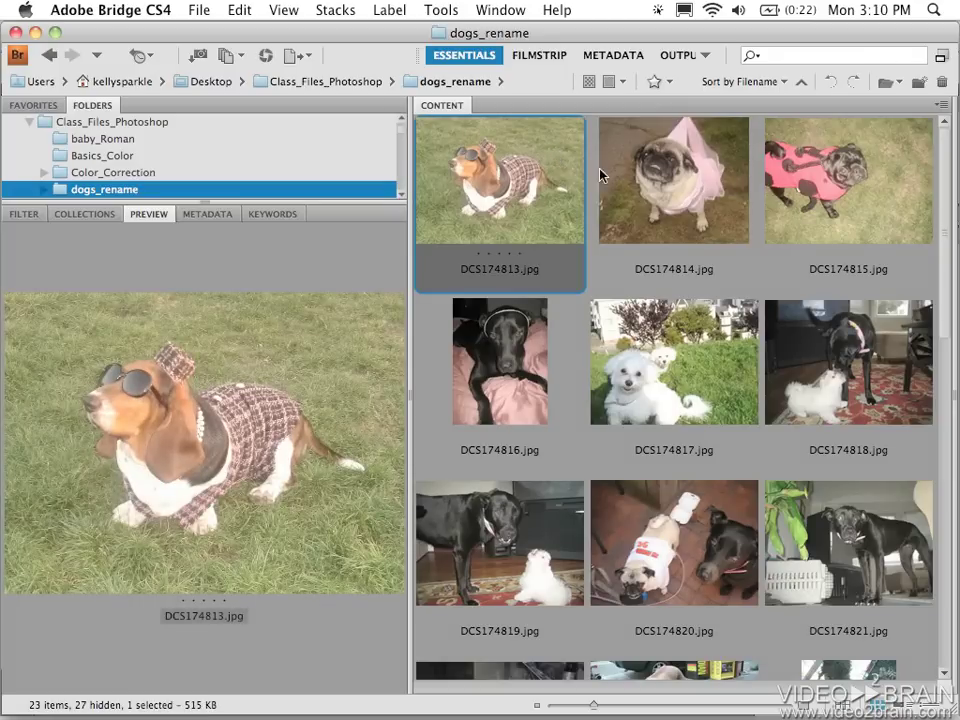
shift+click(824, 205)
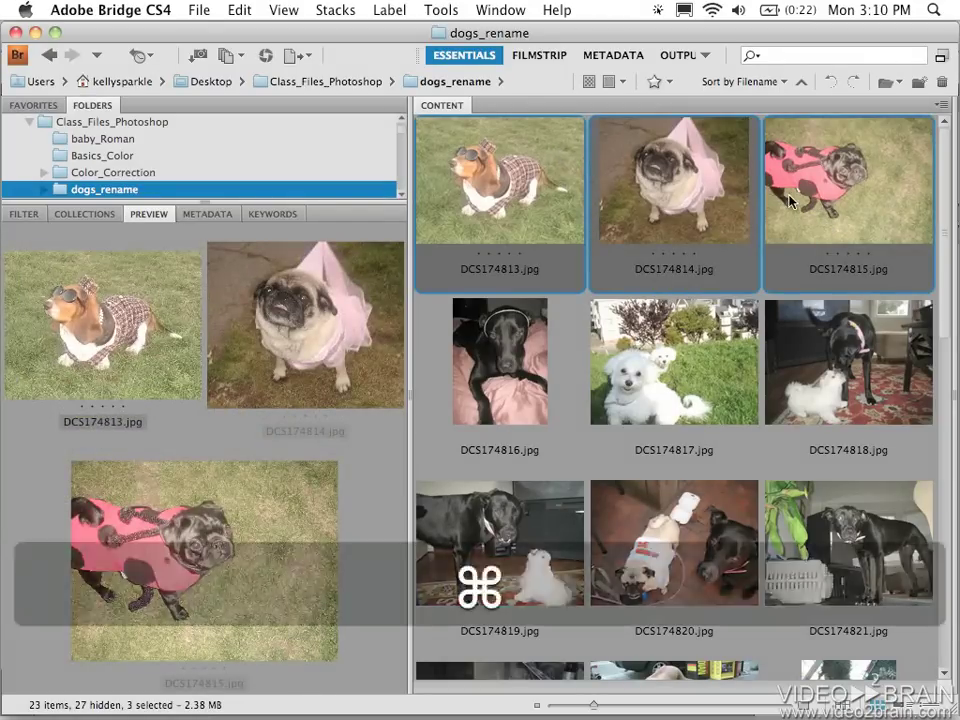
key(super+a)
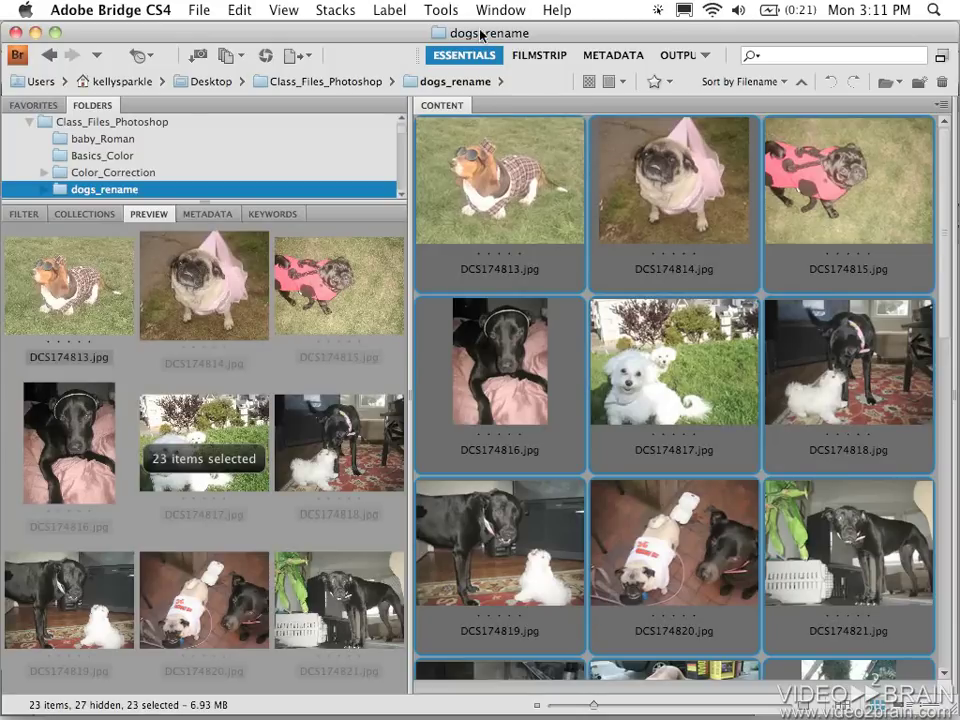
Open Tools > Batch Rename for the 23 selected photos.
click(442, 11)
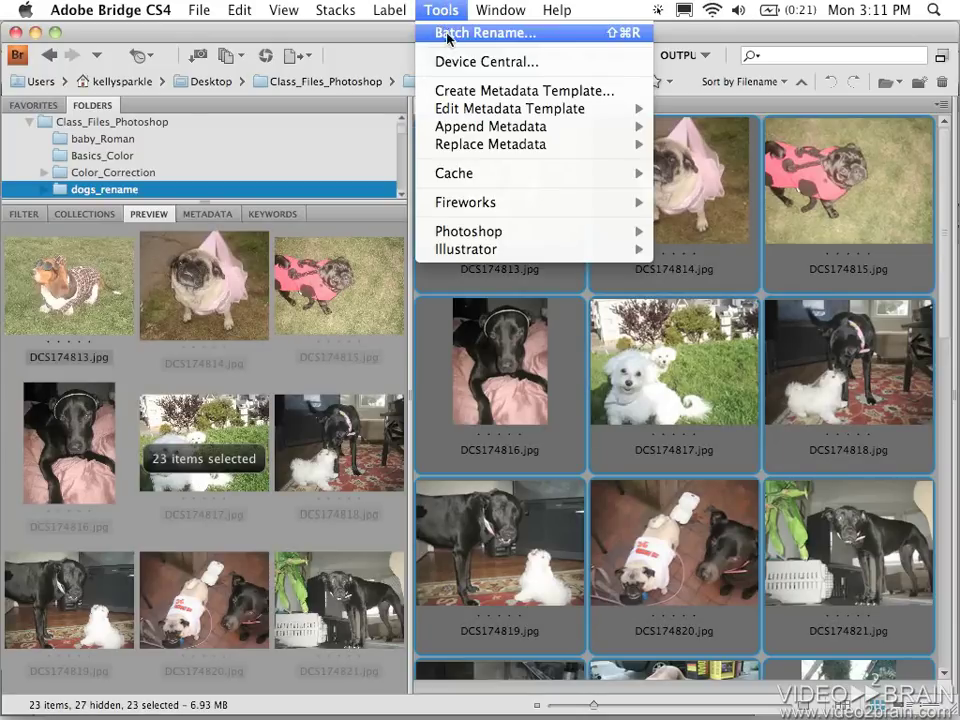
click(448, 34)
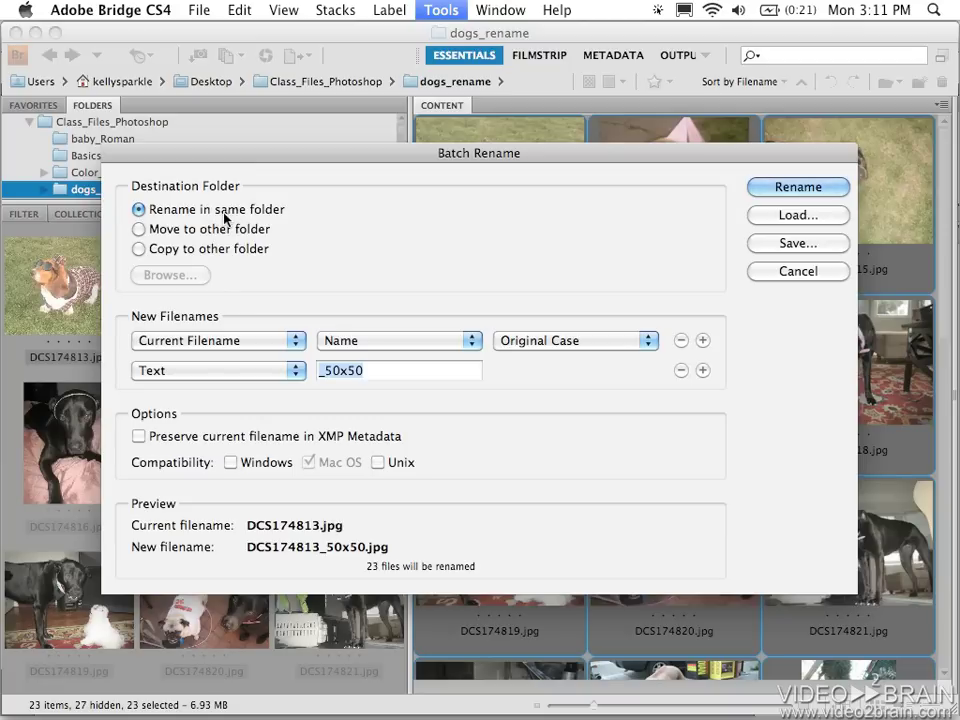
Set the first New Filenames element to Text with the value 'dogs_'.
click(190, 339)
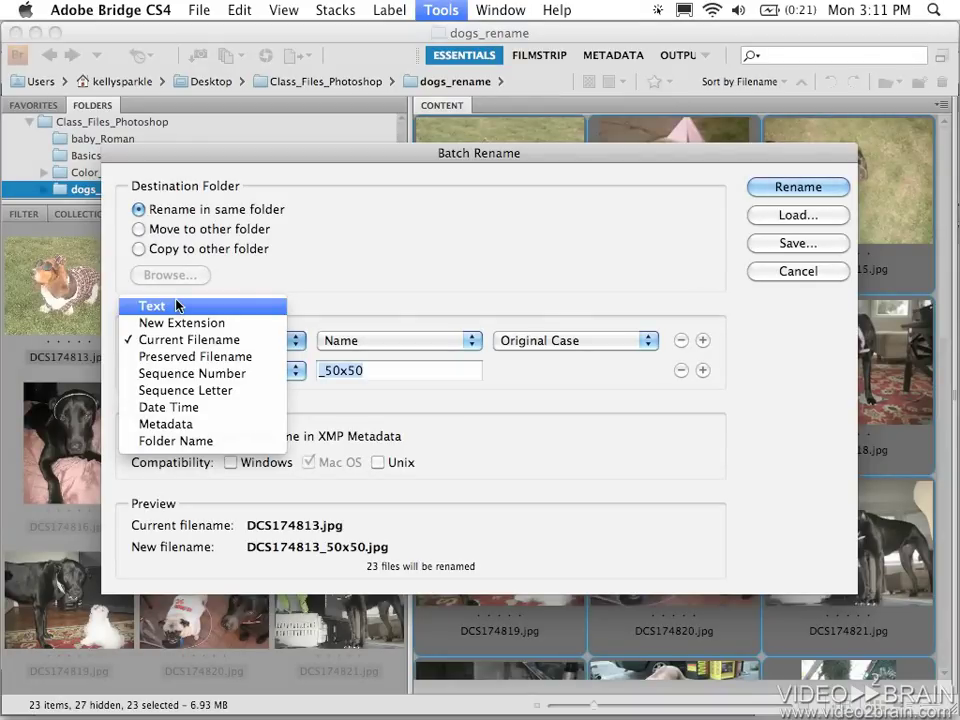
click(177, 306)
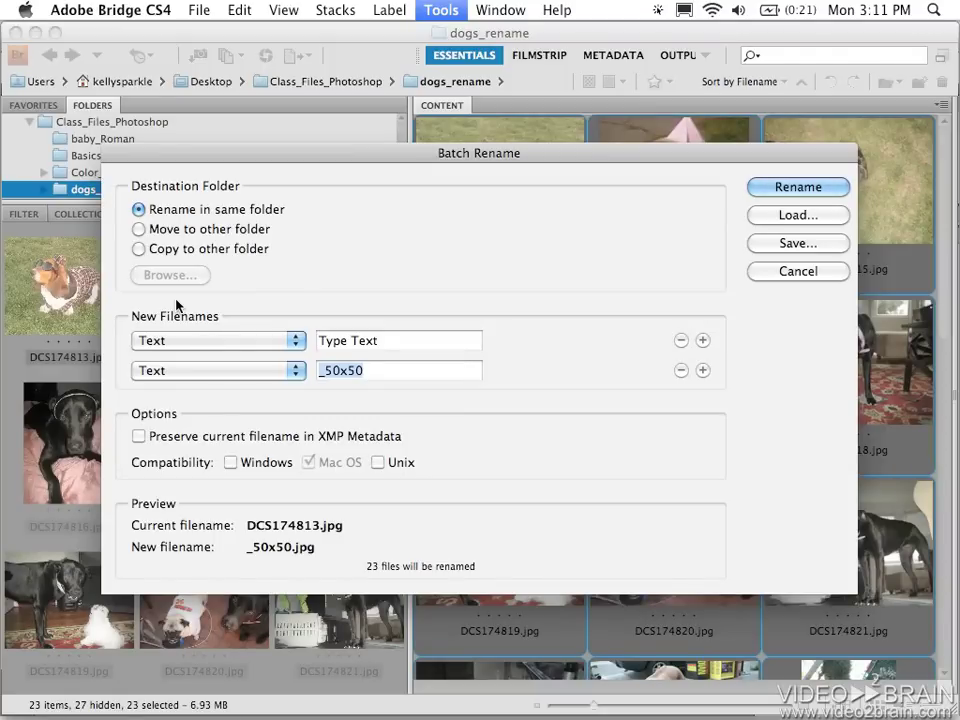
click(319, 340)
text(d)
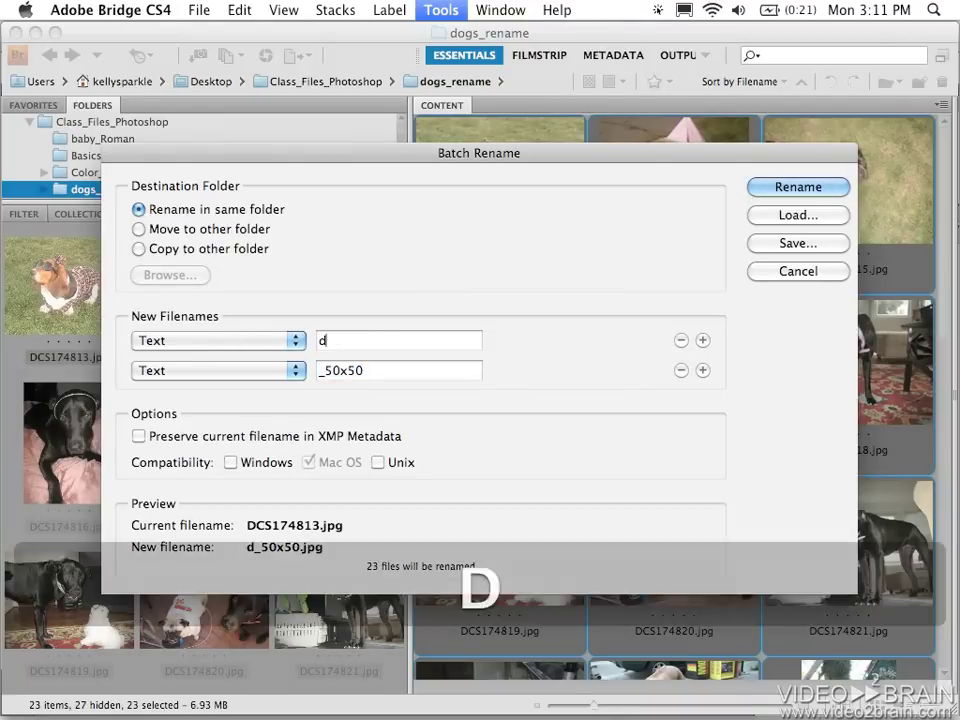
text(ogs_)
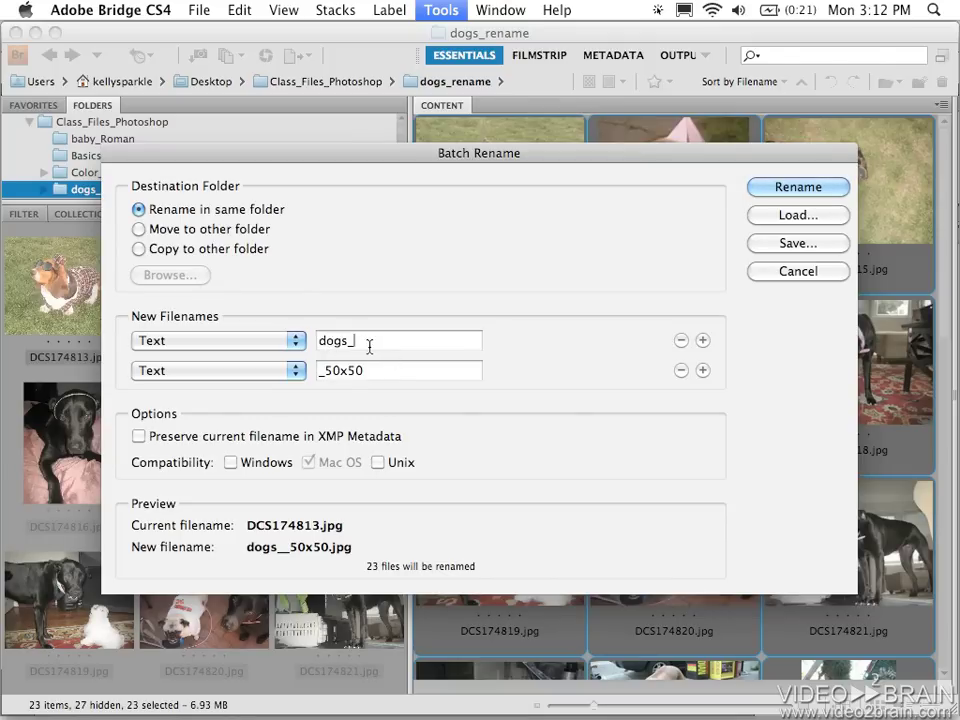
Add a two-digit Sequence Number starting at 1 after dogs_ and apply the rename.
click(294, 370)
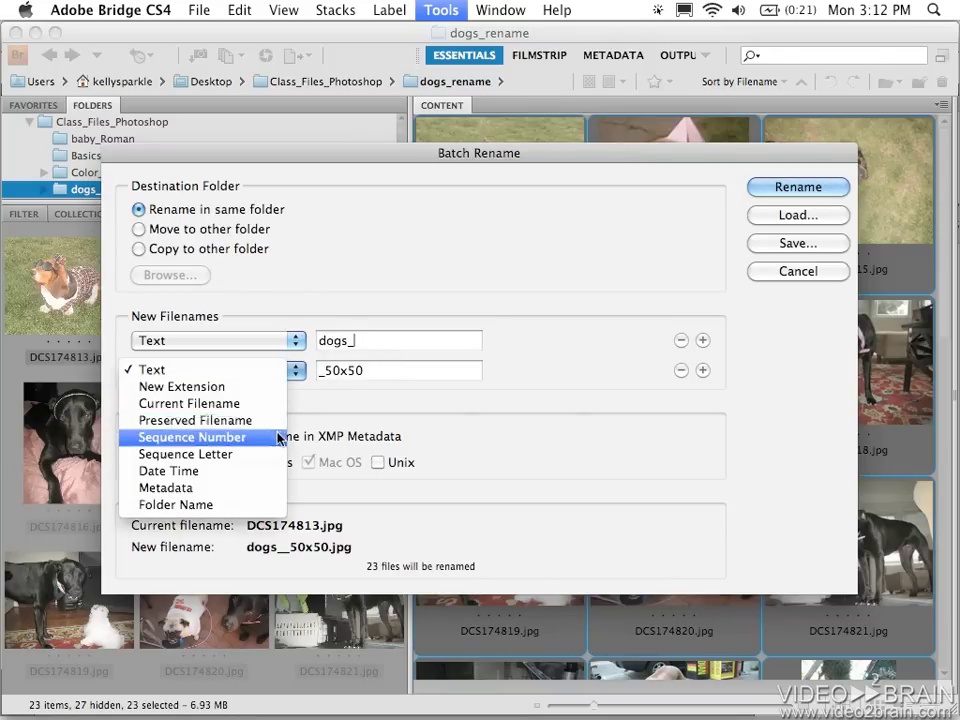
click(279, 438)
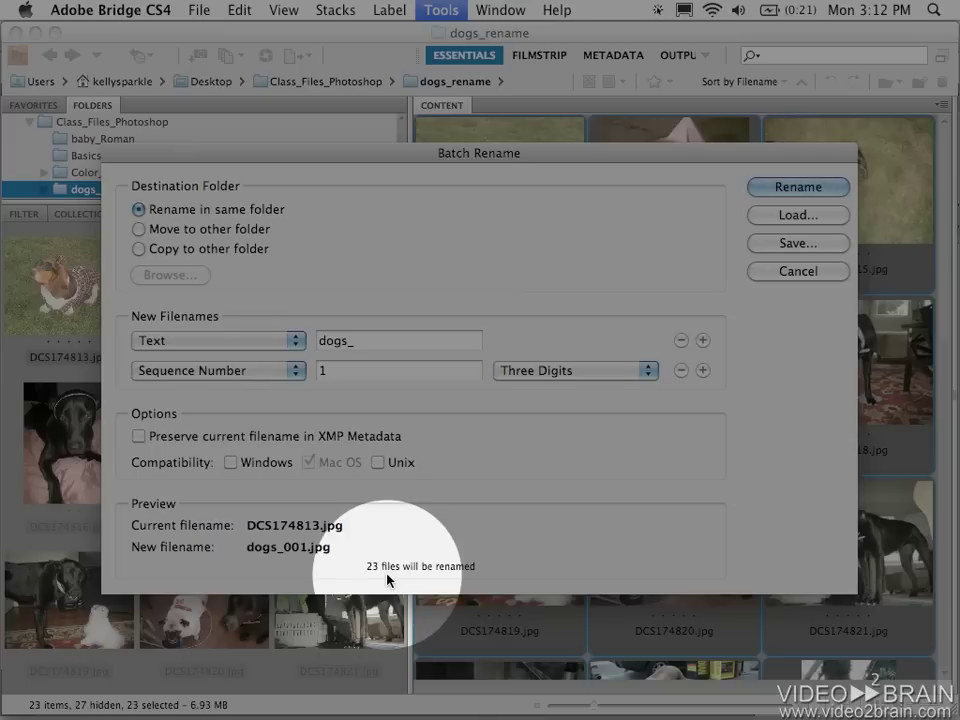
click(560, 372)
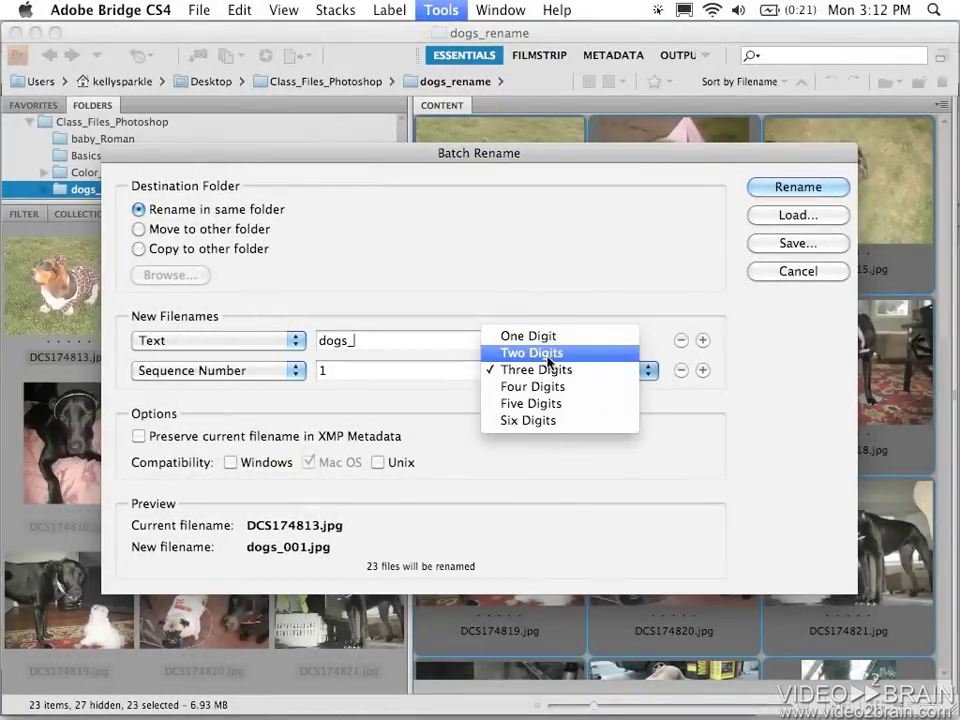
click(548, 355)
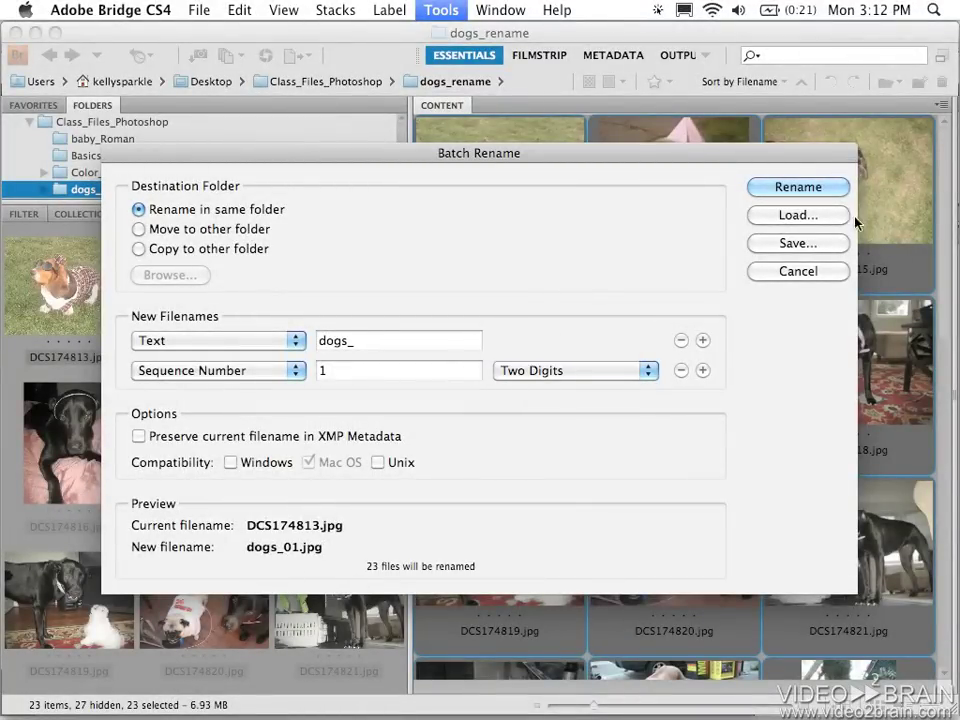
click(797, 186)
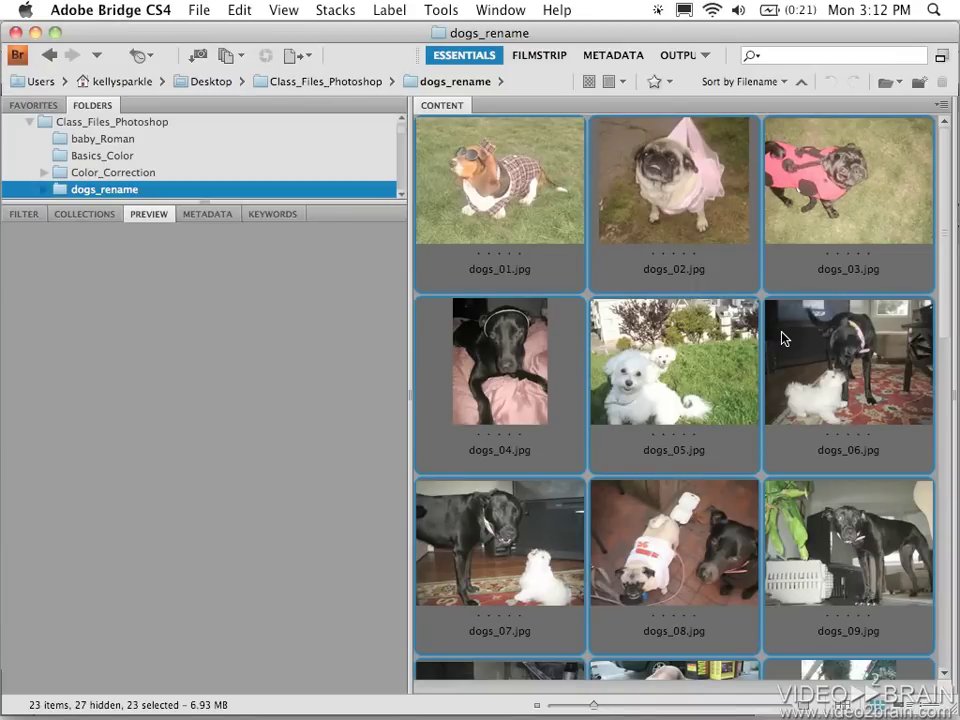
Start the View > Slideshow, rate dogs_03 two stars, and advance to the next photo.
click(284, 12)
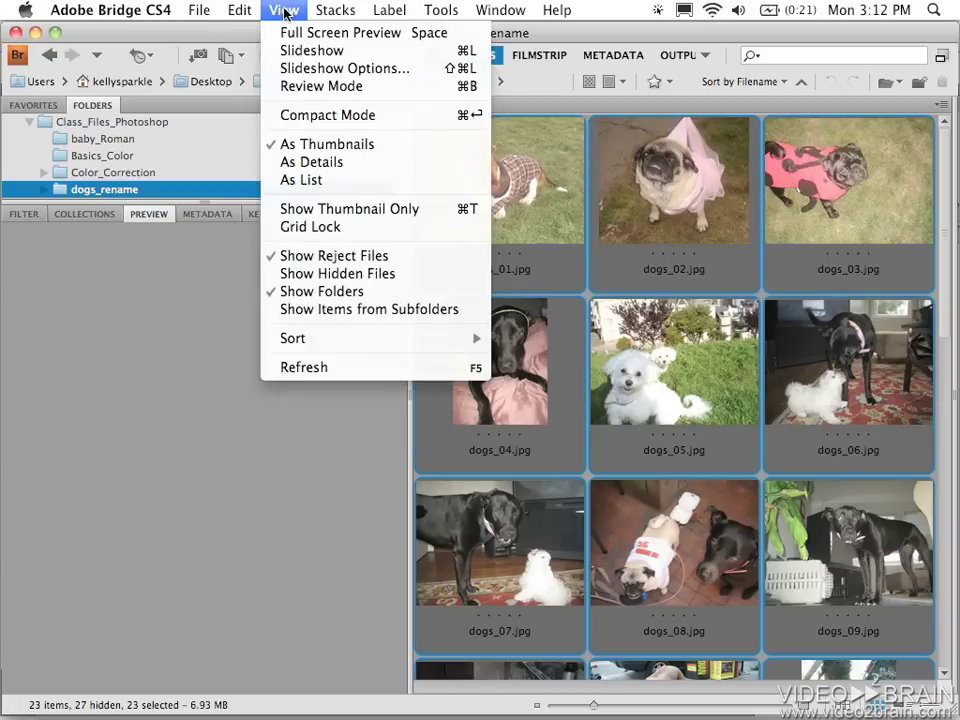
click(287, 51)
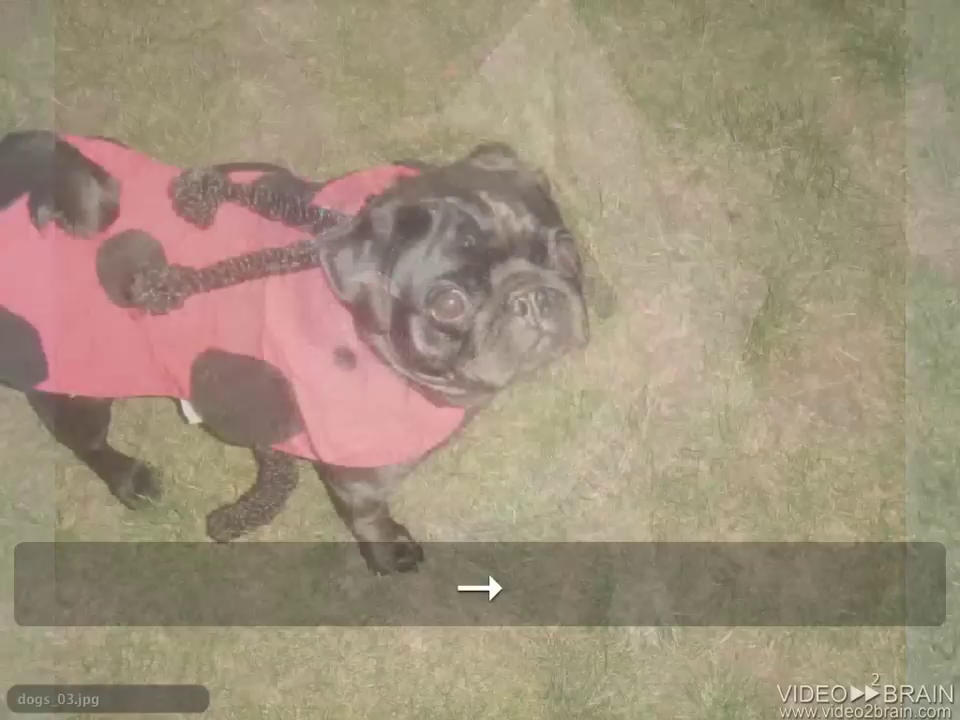
key(2)
key(Right)
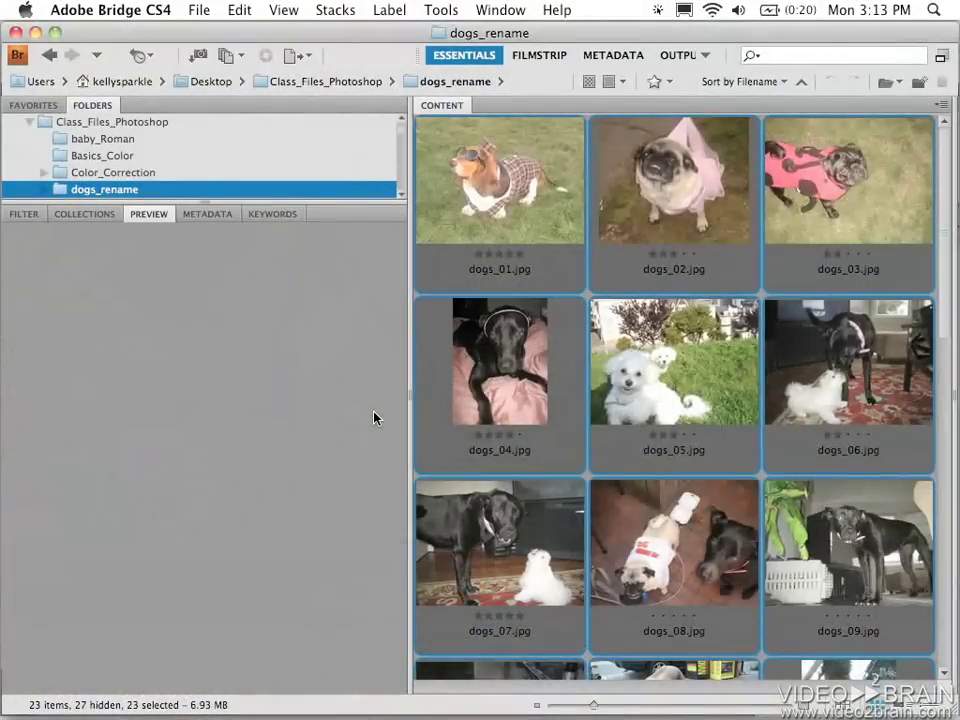
Sort the dogs_rename photos by rating using View > Sort > By Rating.
click(284, 10)
mouse_move(369, 339)
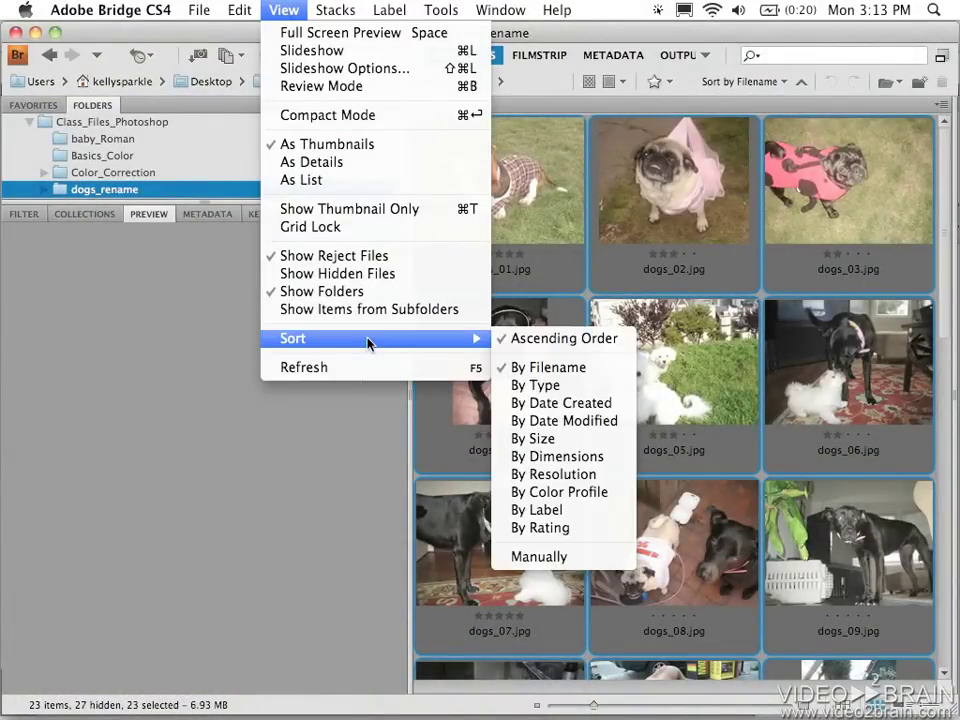
click(566, 530)
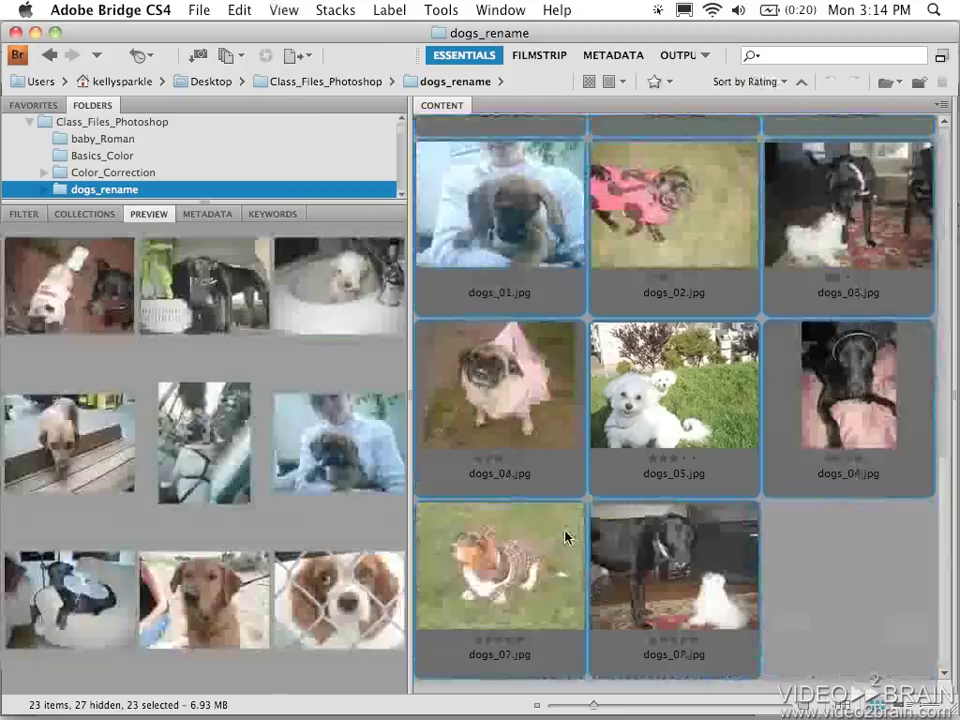
scroll(563, 494, up, 10)
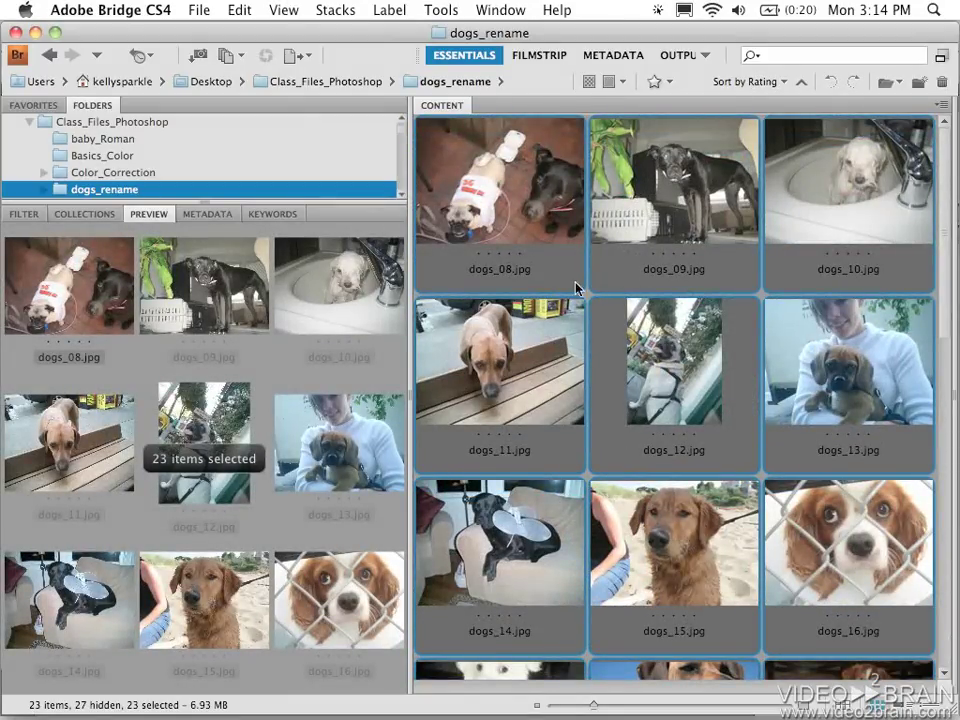
Uncheck Ascending Order so five-star photos like dogs_07.jpg are listed first.
click(283, 10)
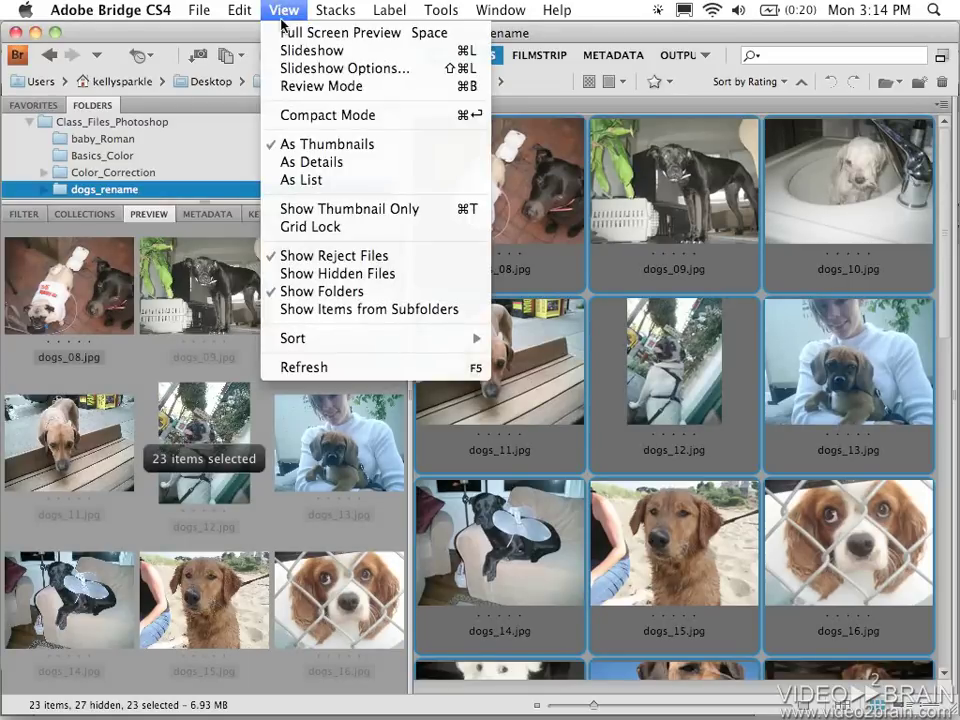
mouse_move(343, 347)
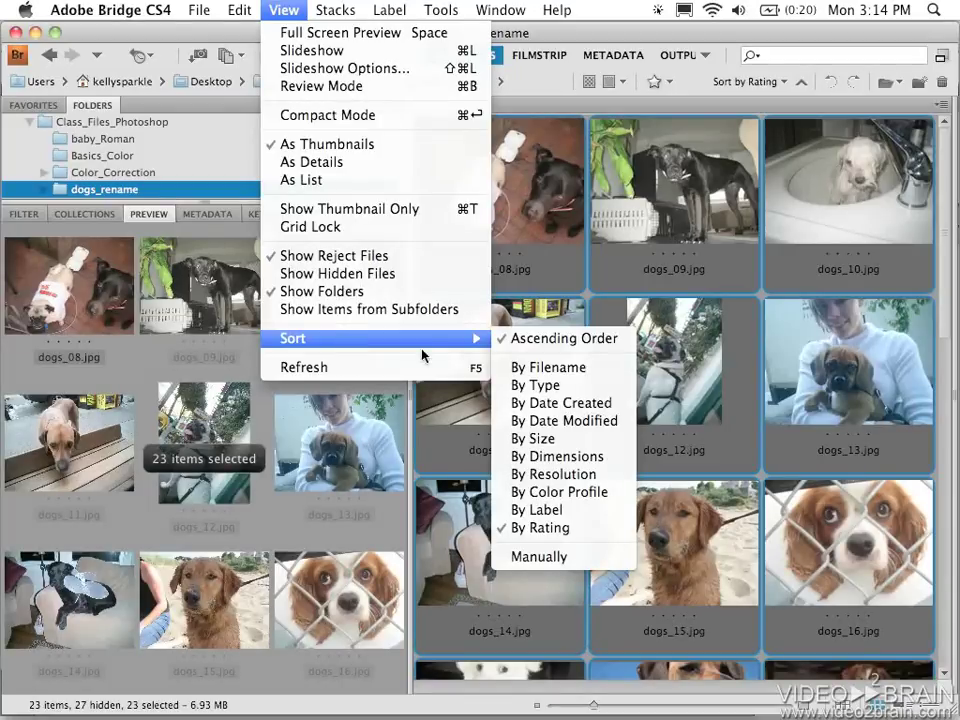
click(545, 338)
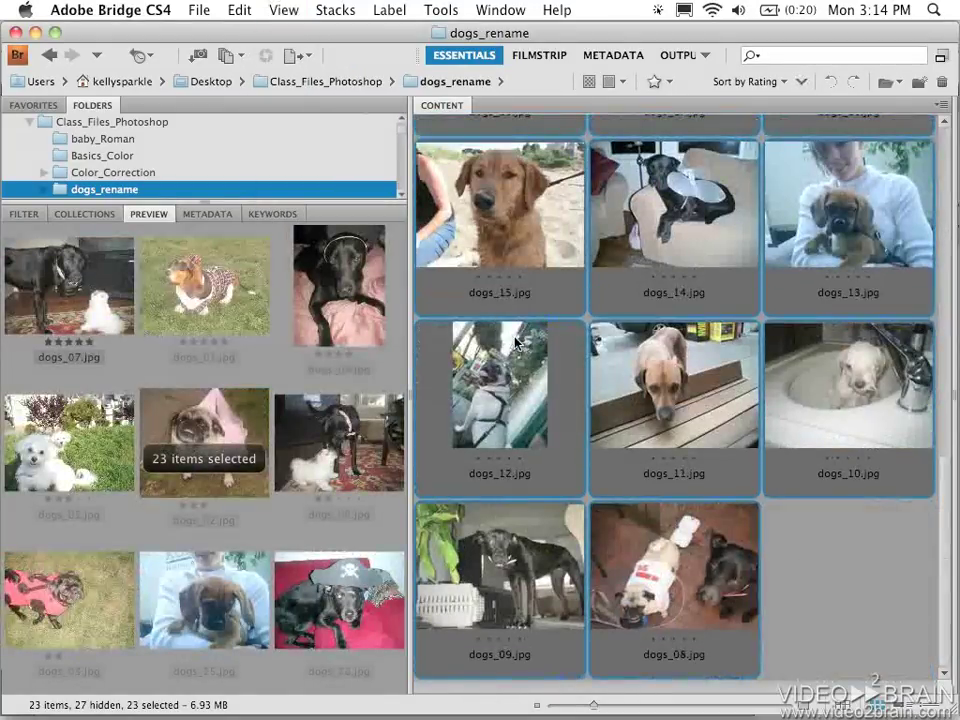
scroll(517, 343, up, 10)
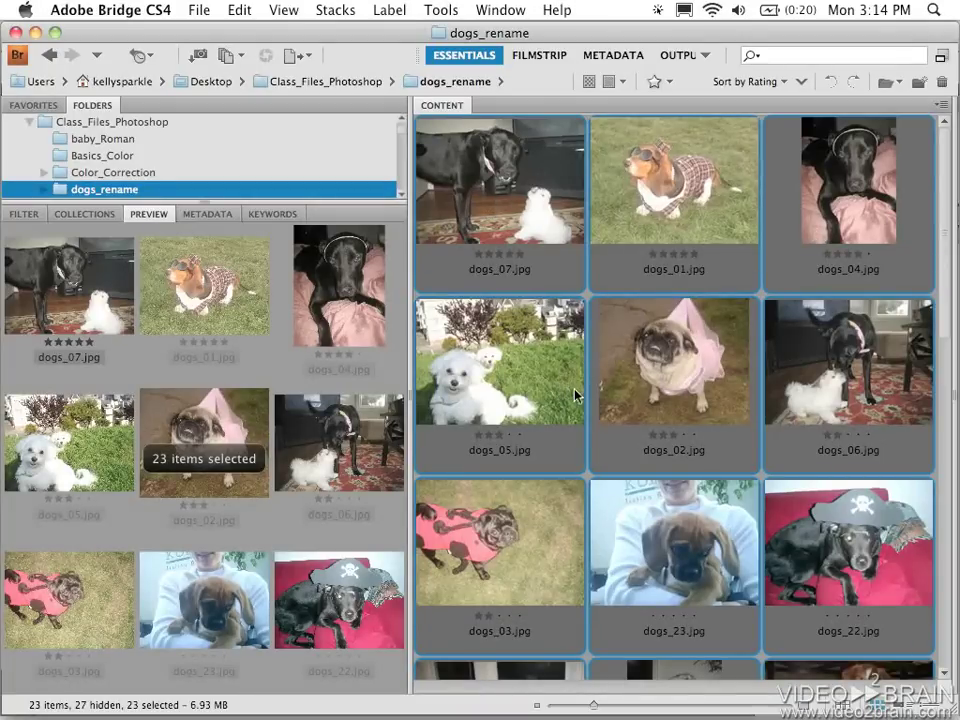
scroll(565, 392, down, 5)
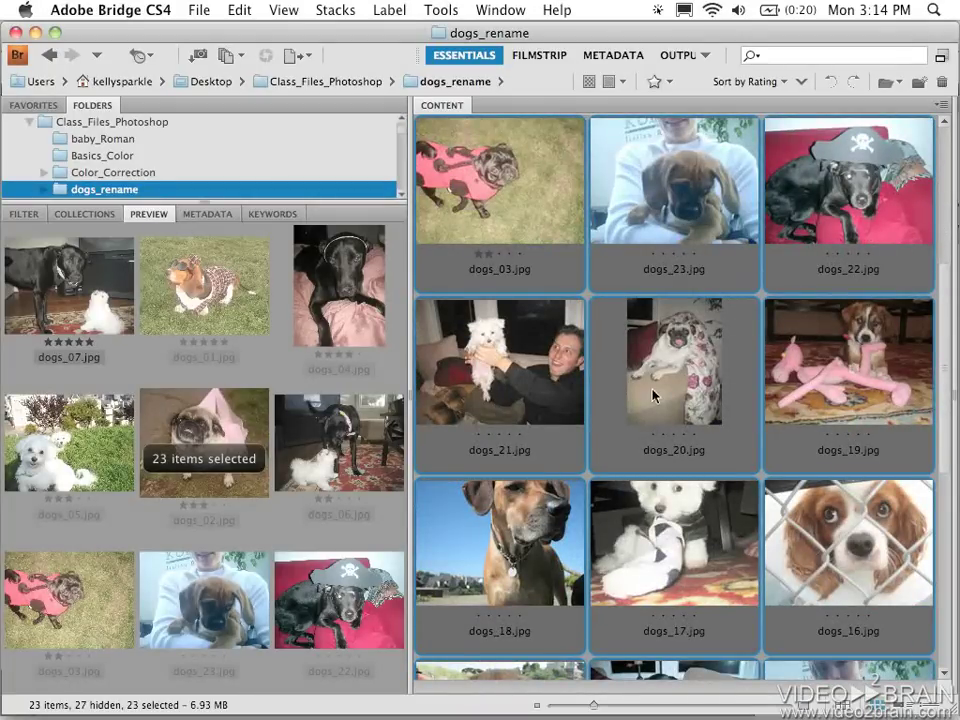
Rate dogs_20.jpg five stars so it moves up among the rated photos.
click(655, 395)
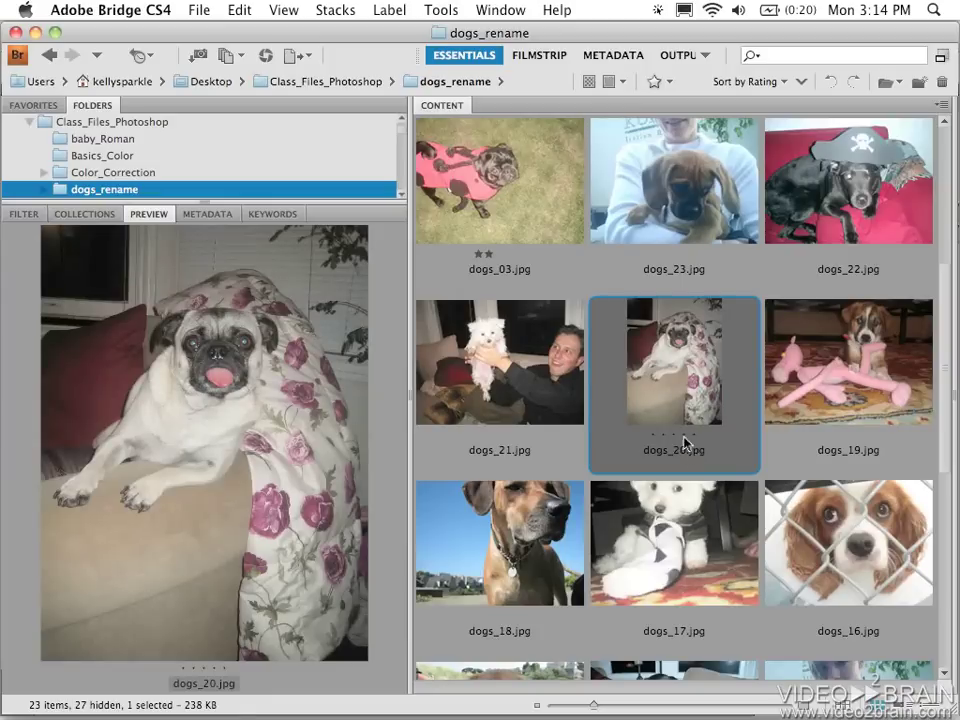
click(693, 435)
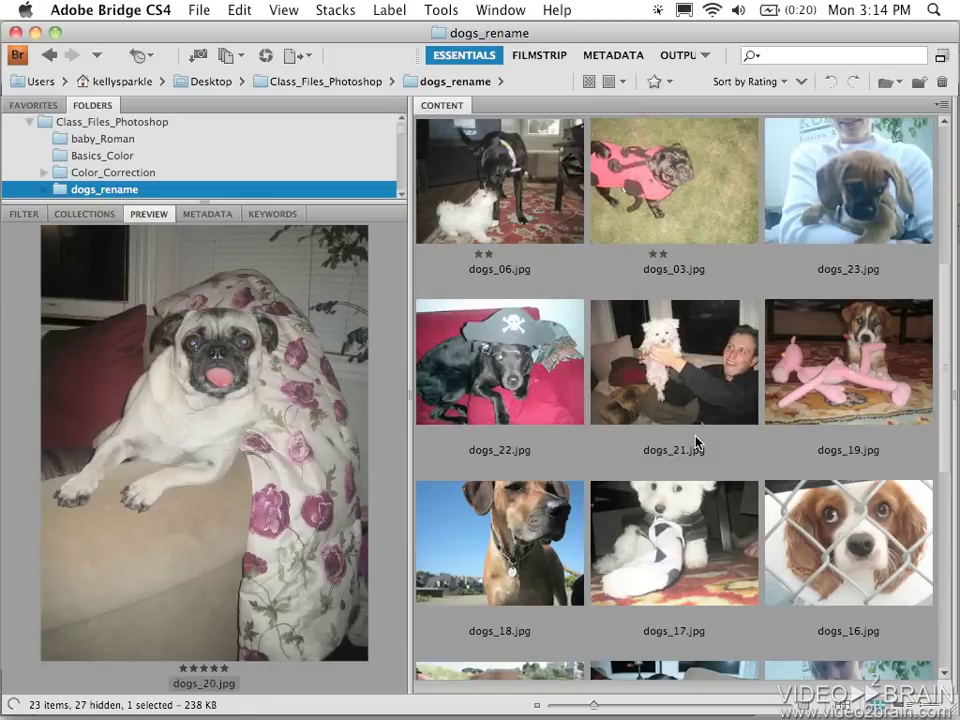